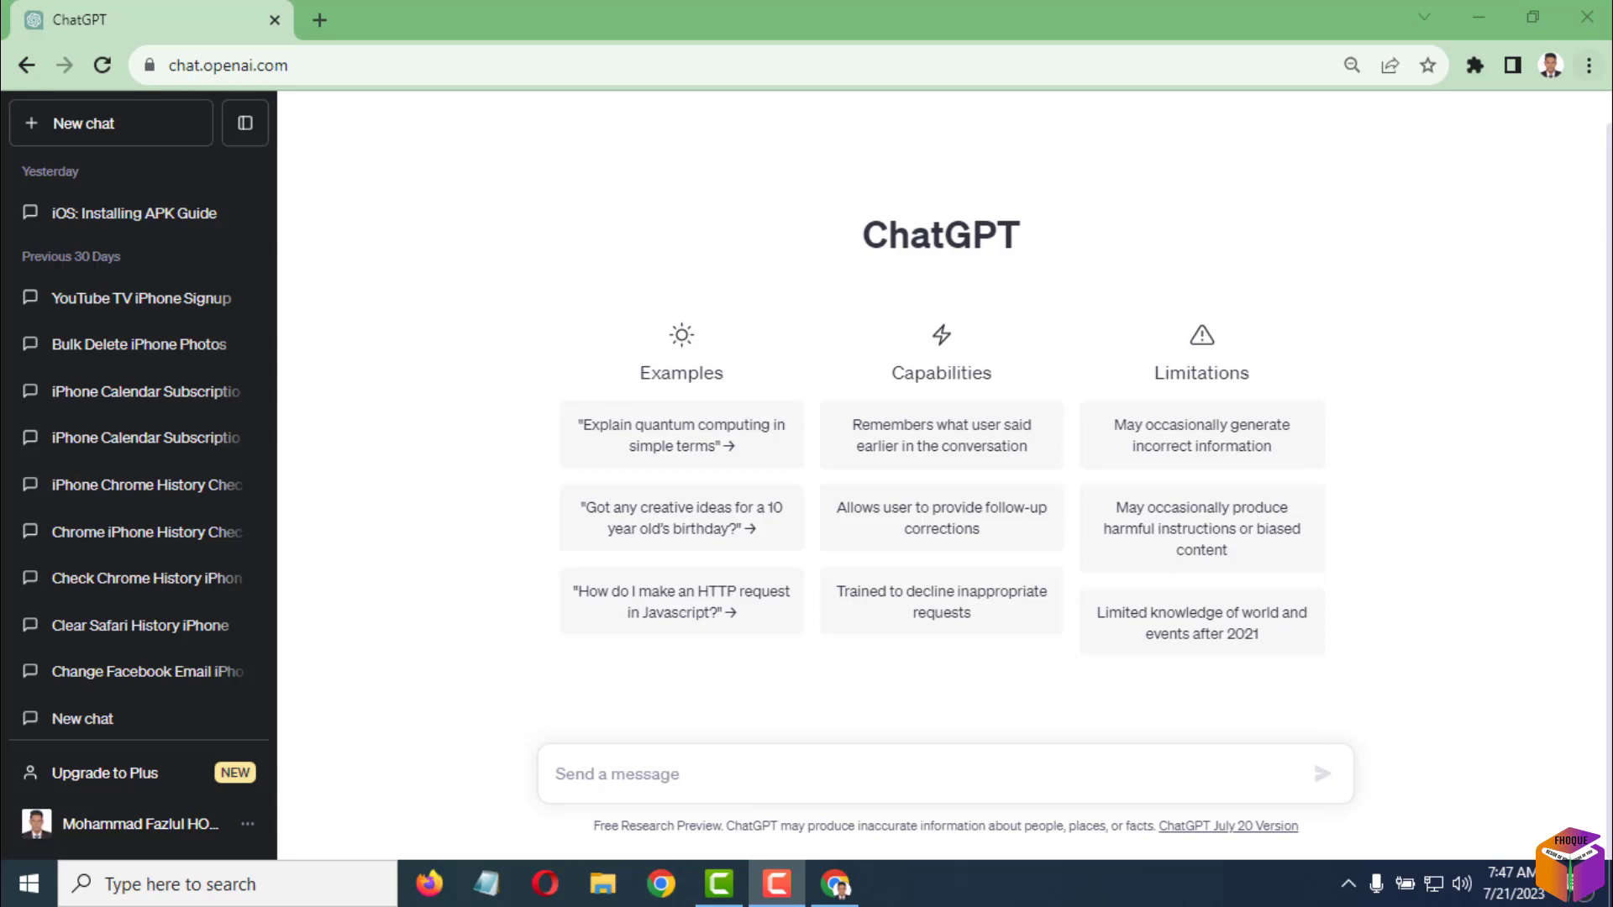
Open the Extensions page via More tools, showing the four installed extensions
{"action": "left_click", "coordinate": [1588, 67]}
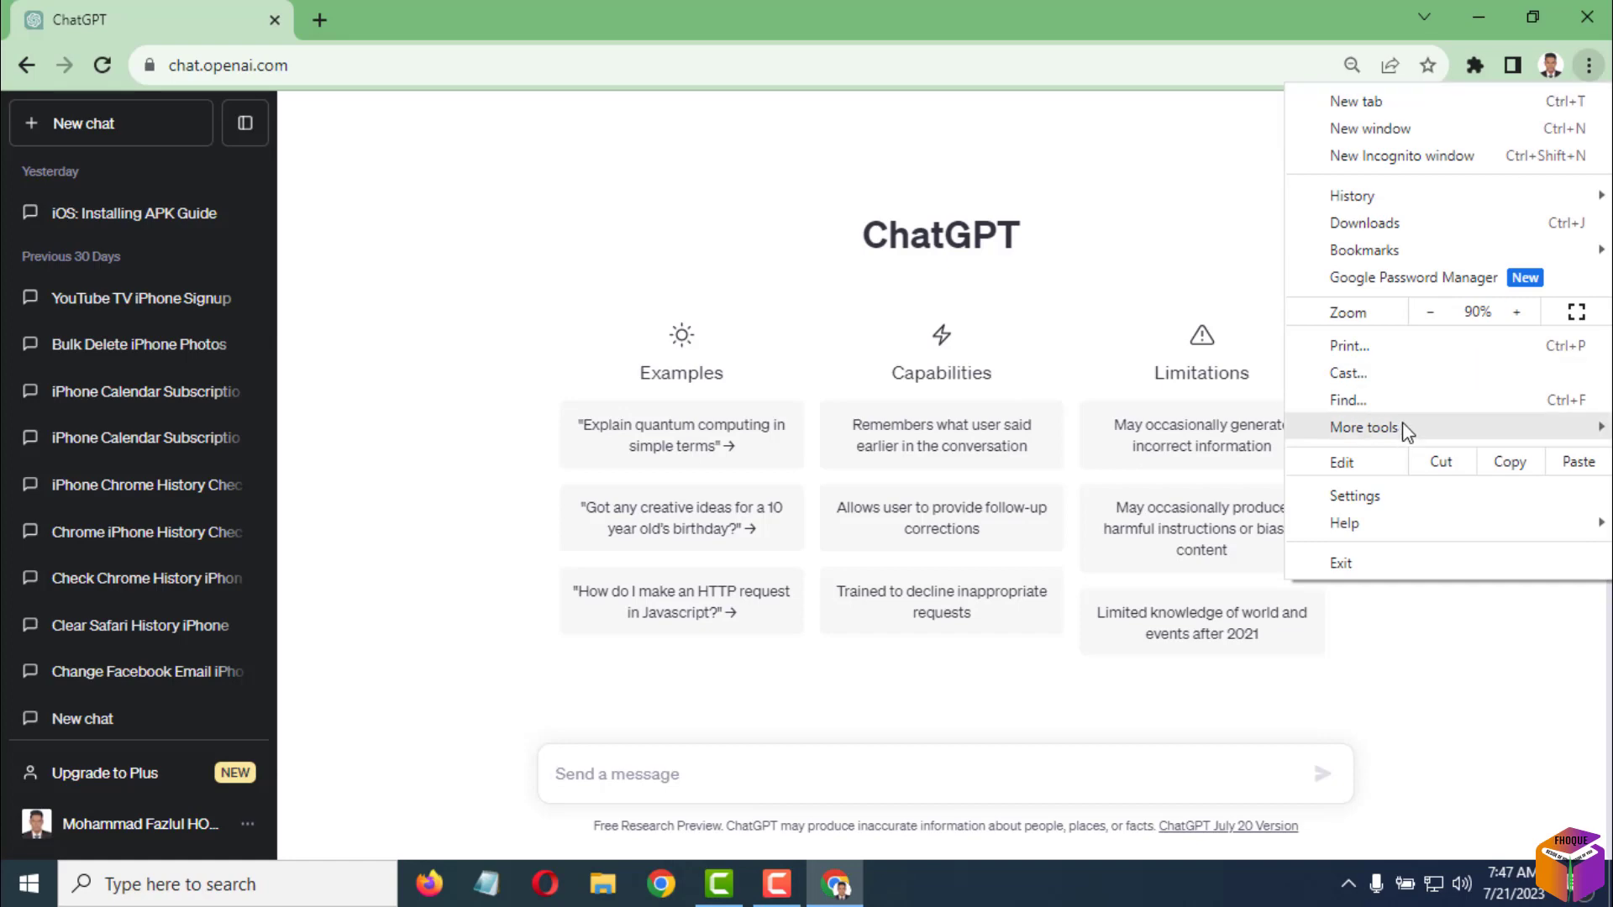
{"action": "mouse_move", "coordinate": [1364, 427]}
{"action": "left_click", "coordinate": [1067, 549]}
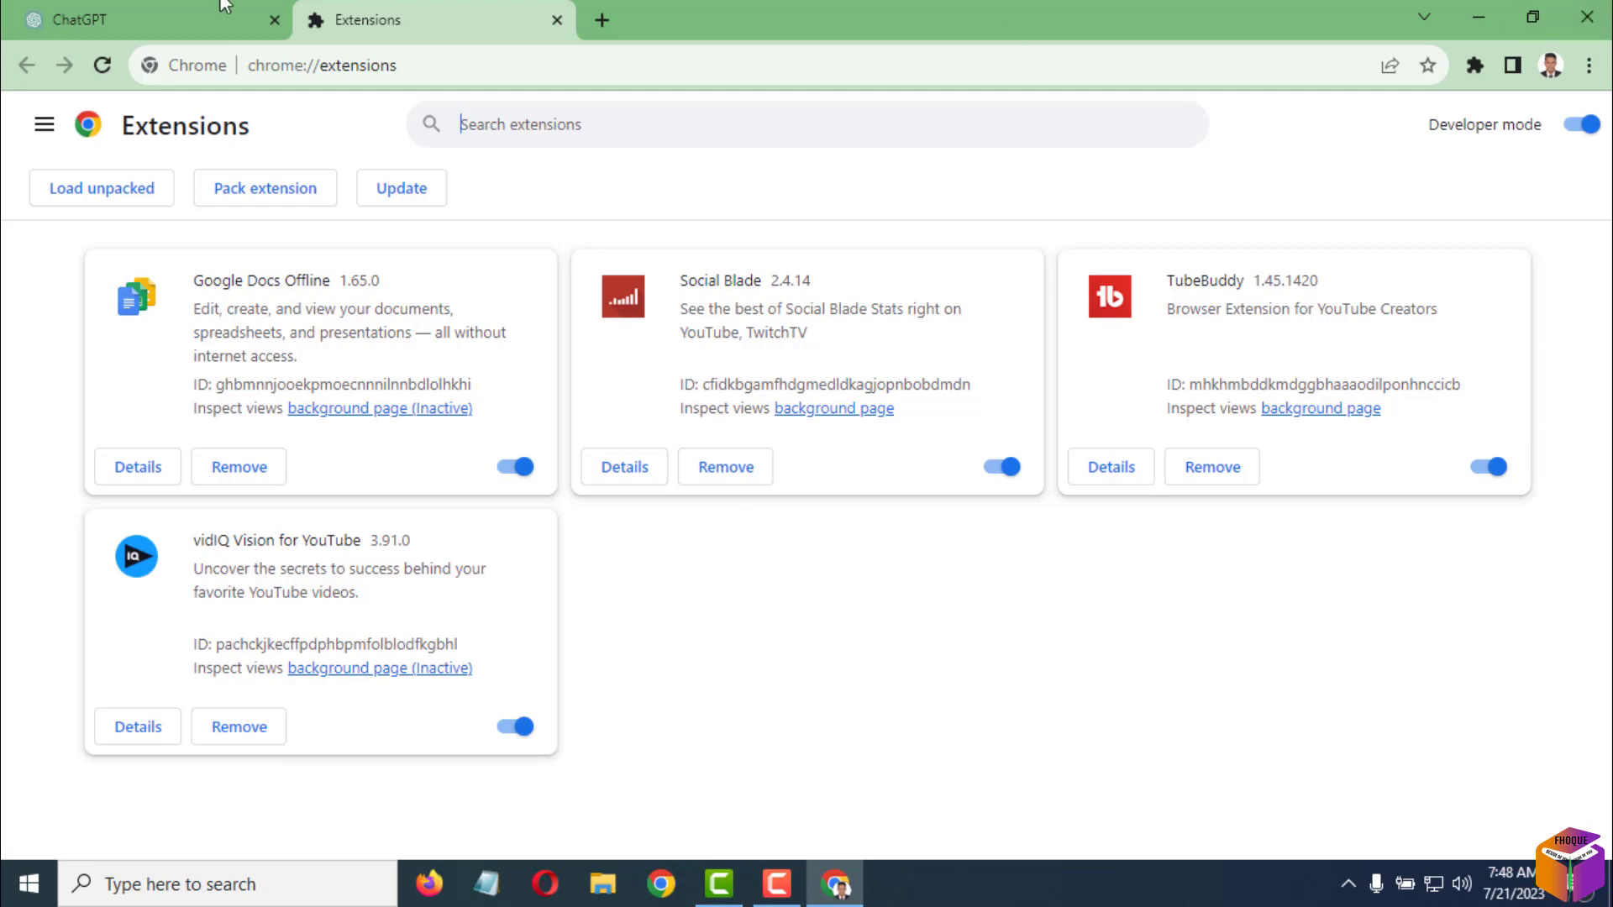
Close the Extensions tab and open Chrome Settings
{"action": "left_click", "coordinate": [557, 20]}
{"action": "left_click", "coordinate": [1588, 68]}
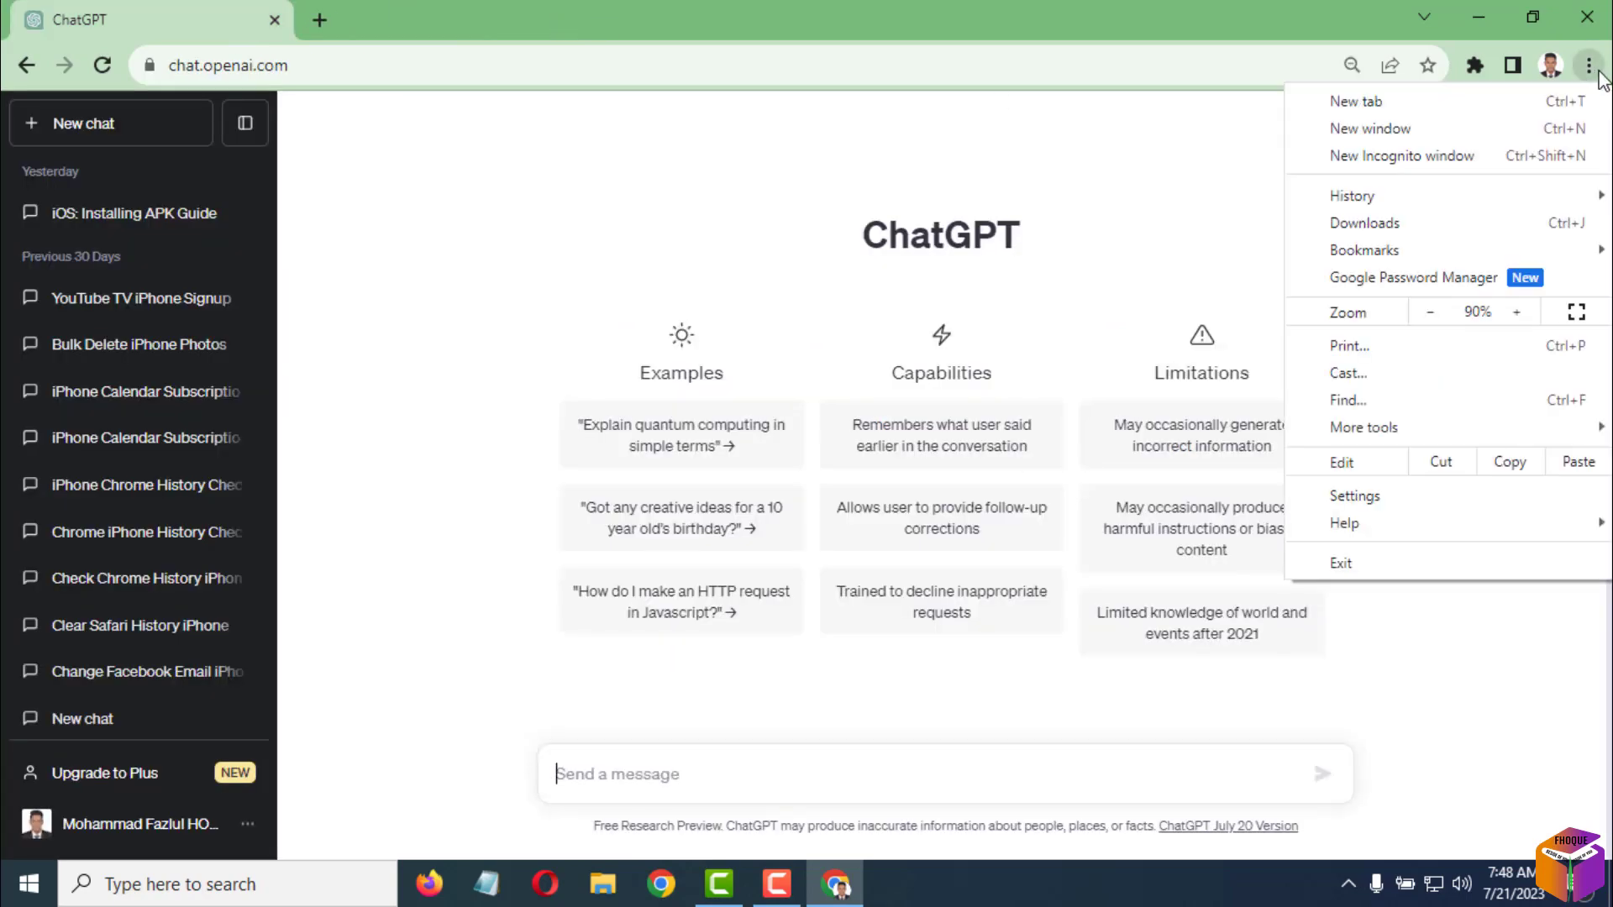
{"action": "left_click", "coordinate": [1374, 503]}
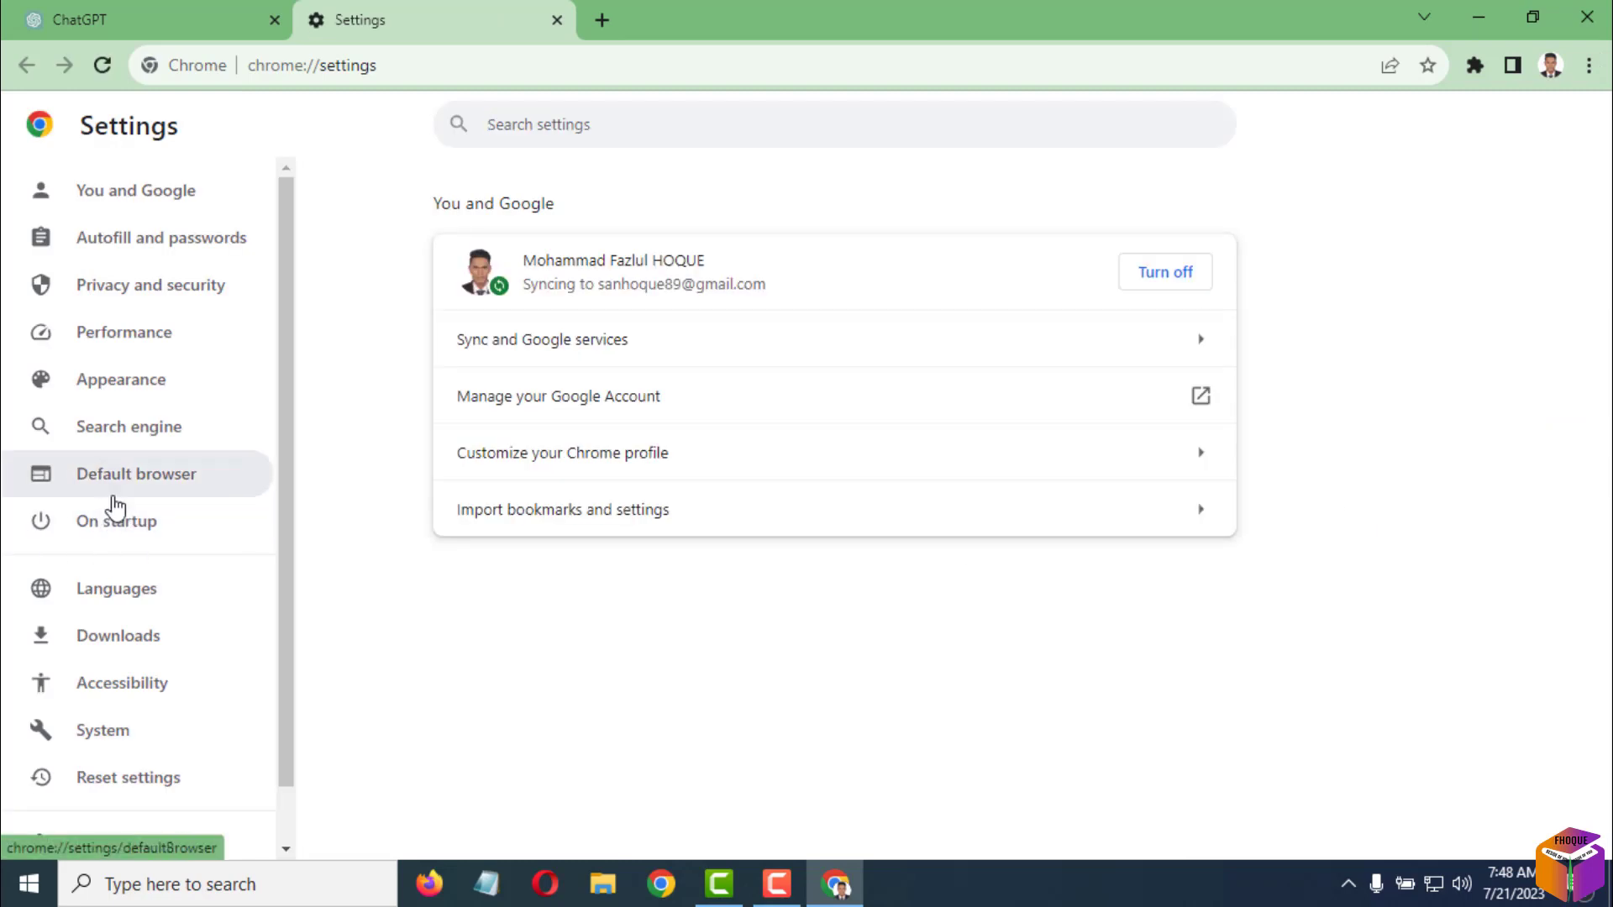
Check the About Chrome version page, then open Privacy and security settings
{"action": "scroll", "coordinate": [115, 514], "scroll_direction": "down", "scroll_amount": 1}
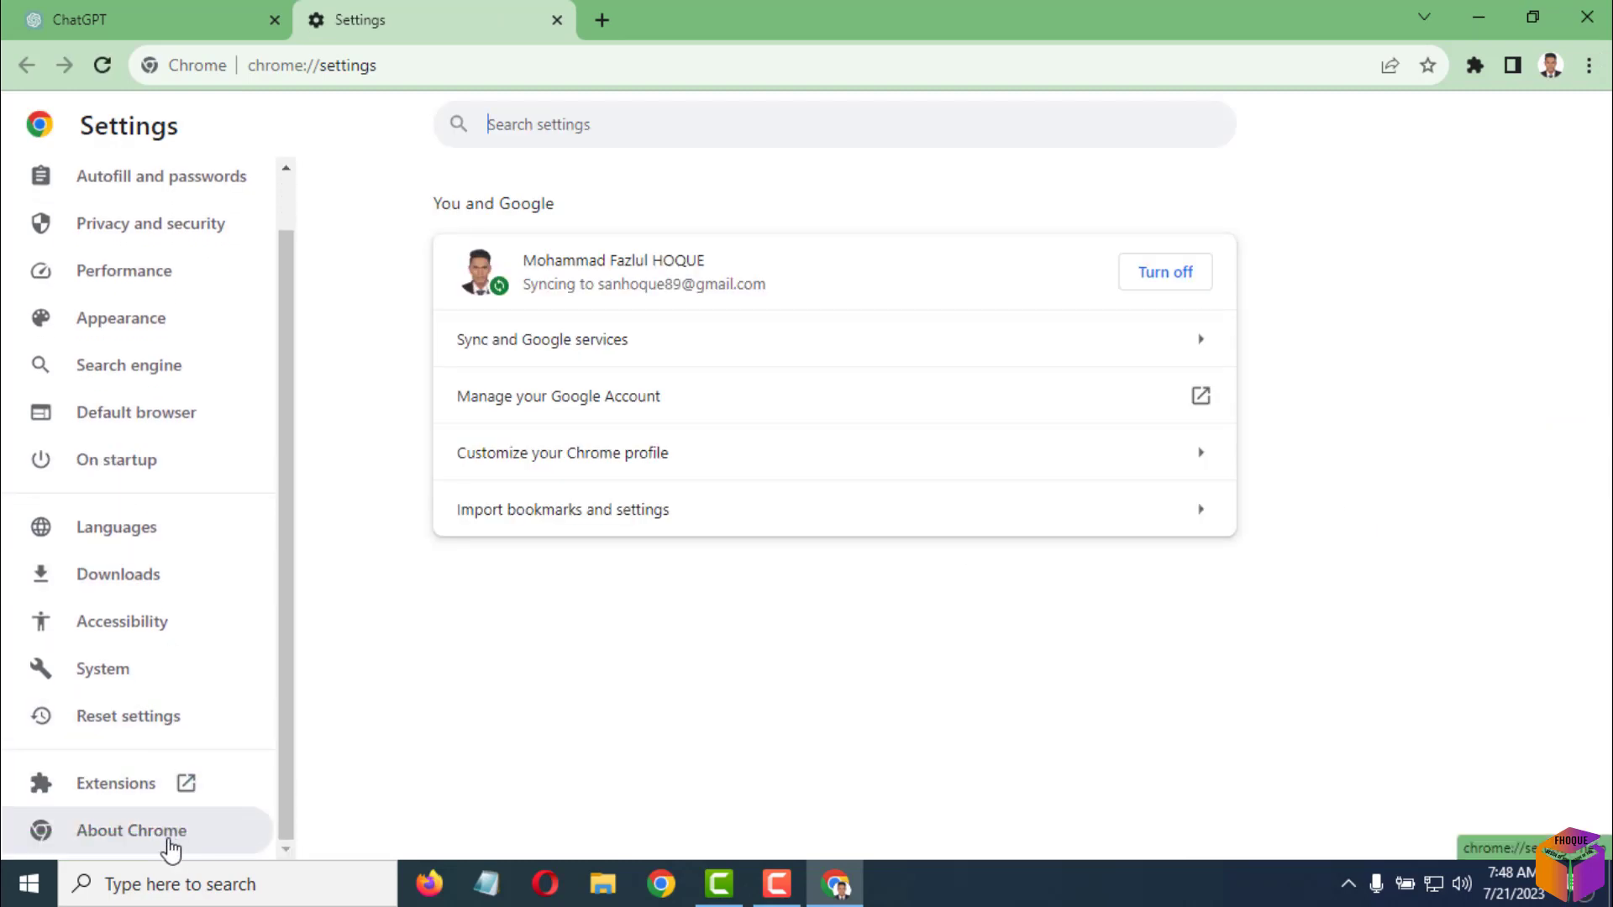
{"action": "left_click", "coordinate": [171, 847]}
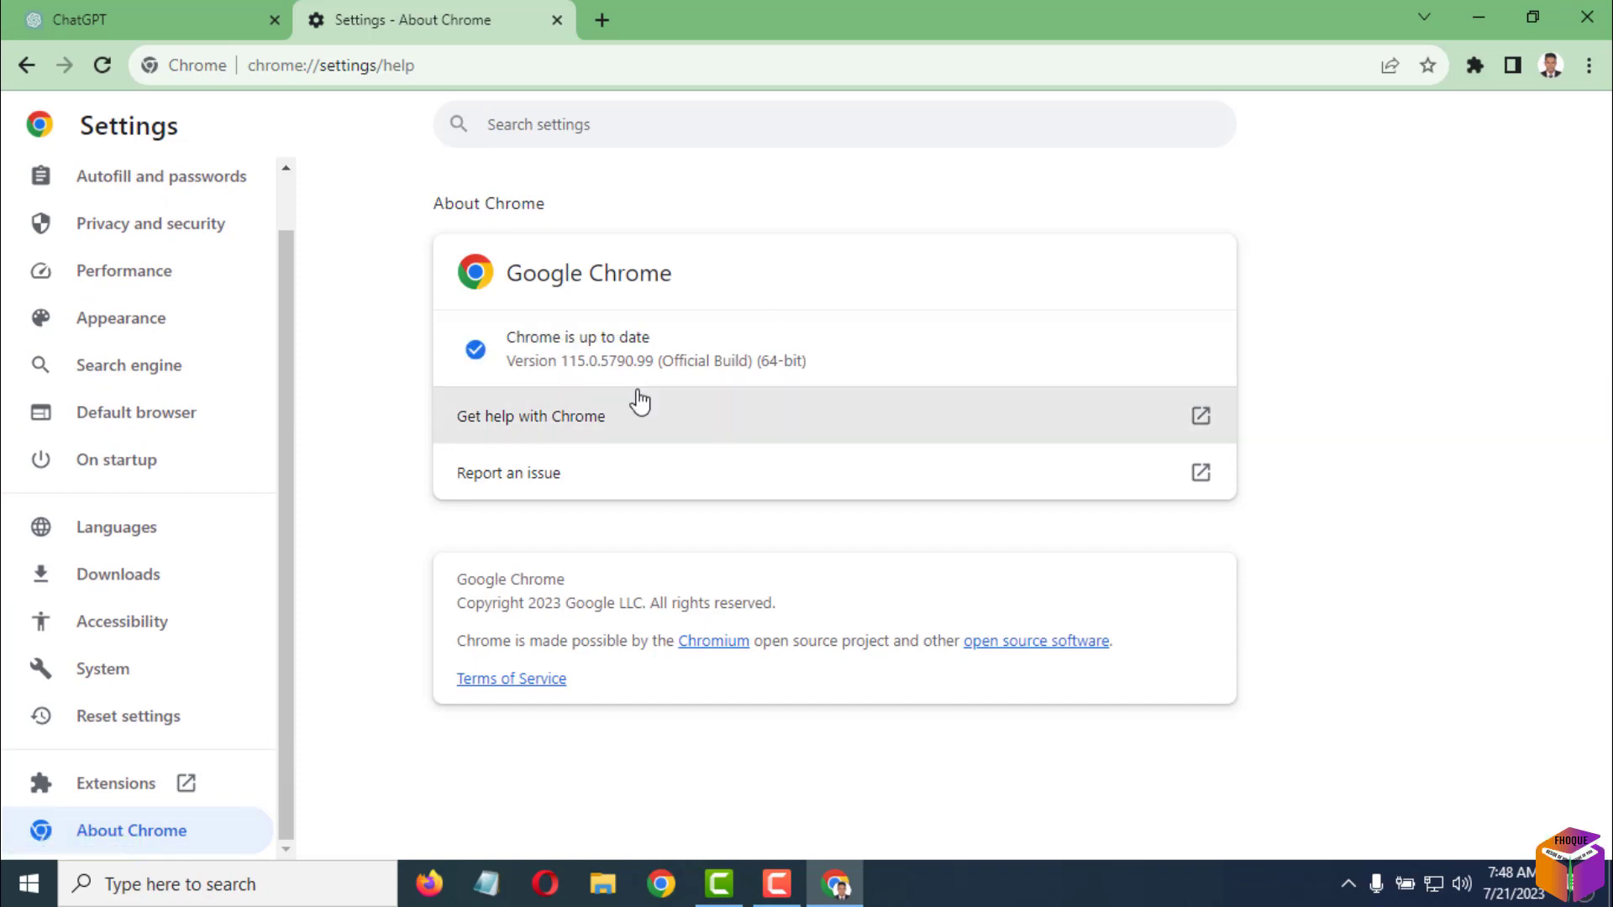
{"action": "left_click", "coordinate": [210, 240]}
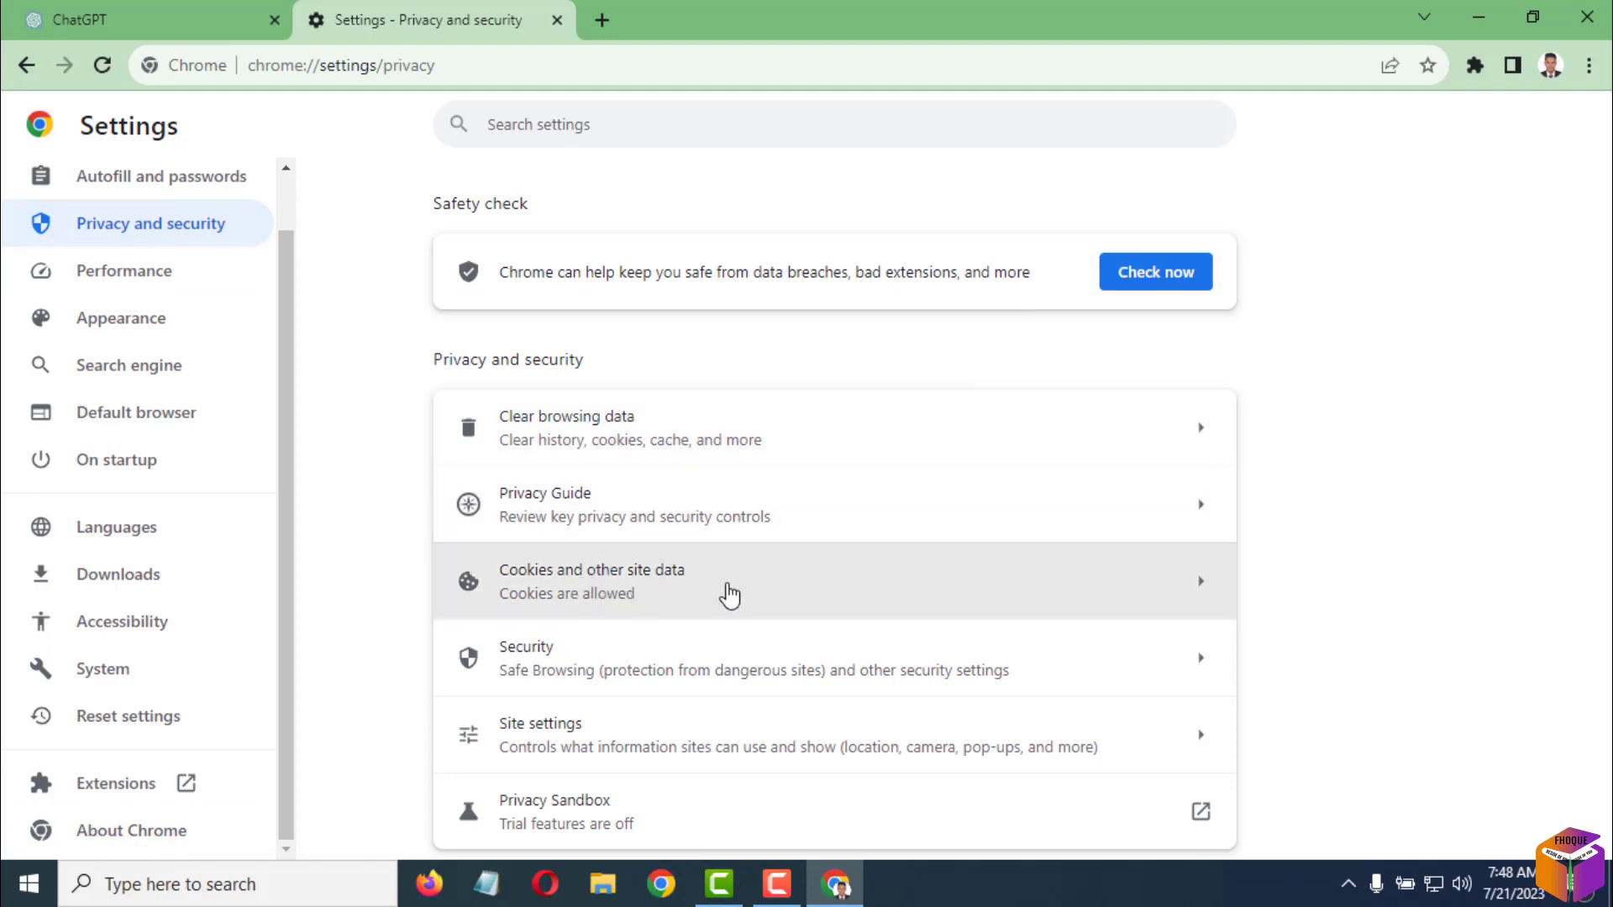
Open Cookies and other site data and view all site data and permissions
{"action": "left_click", "coordinate": [728, 594]}
{"action": "scroll", "coordinate": [764, 533], "scroll_direction": "down", "scroll_amount": 6}
{"action": "scroll", "coordinate": [767, 535], "scroll_direction": "down", "scroll_amount": 2}
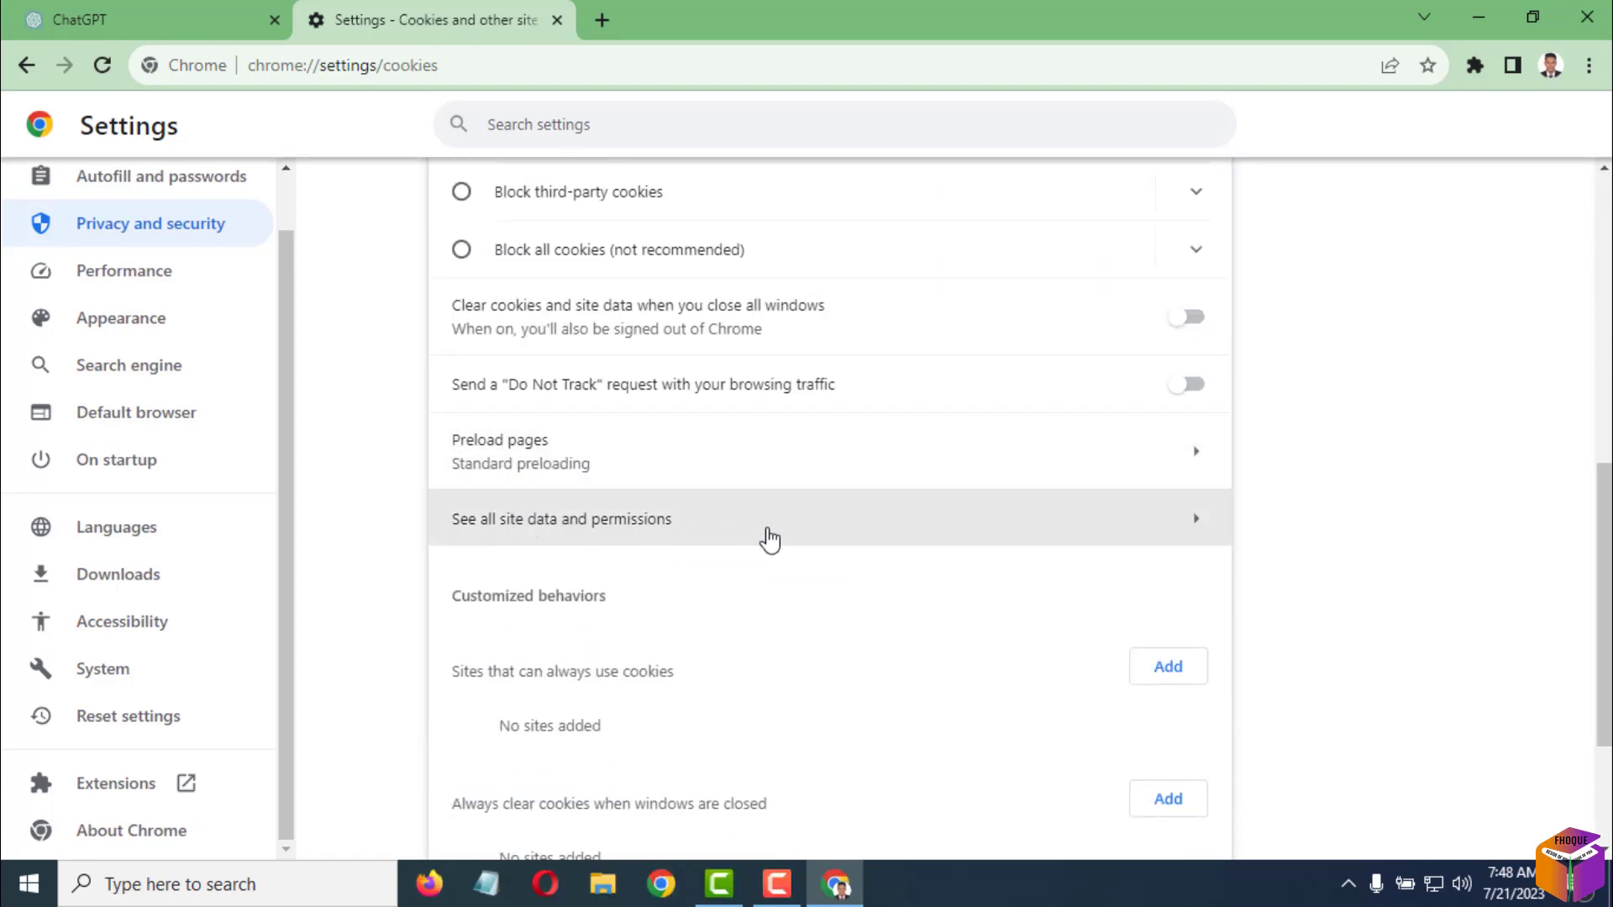
{"action": "left_click", "coordinate": [768, 538]}
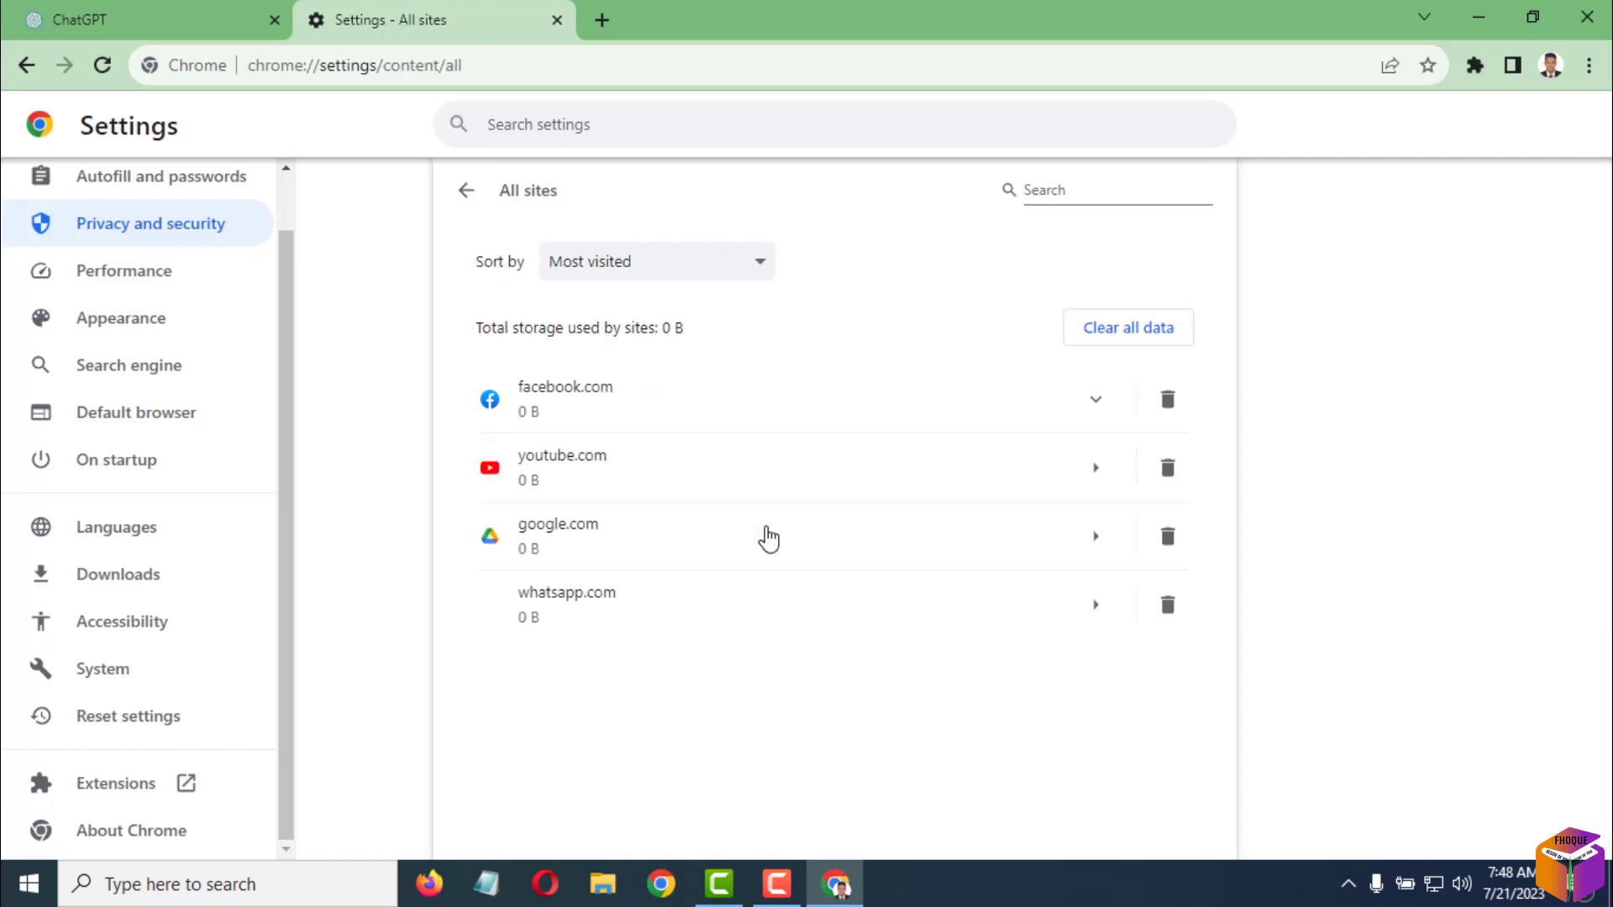
Filter the sites for 'openai' and clear openai.com's stored data
{"action": "left_click", "coordinate": [1056, 190]}
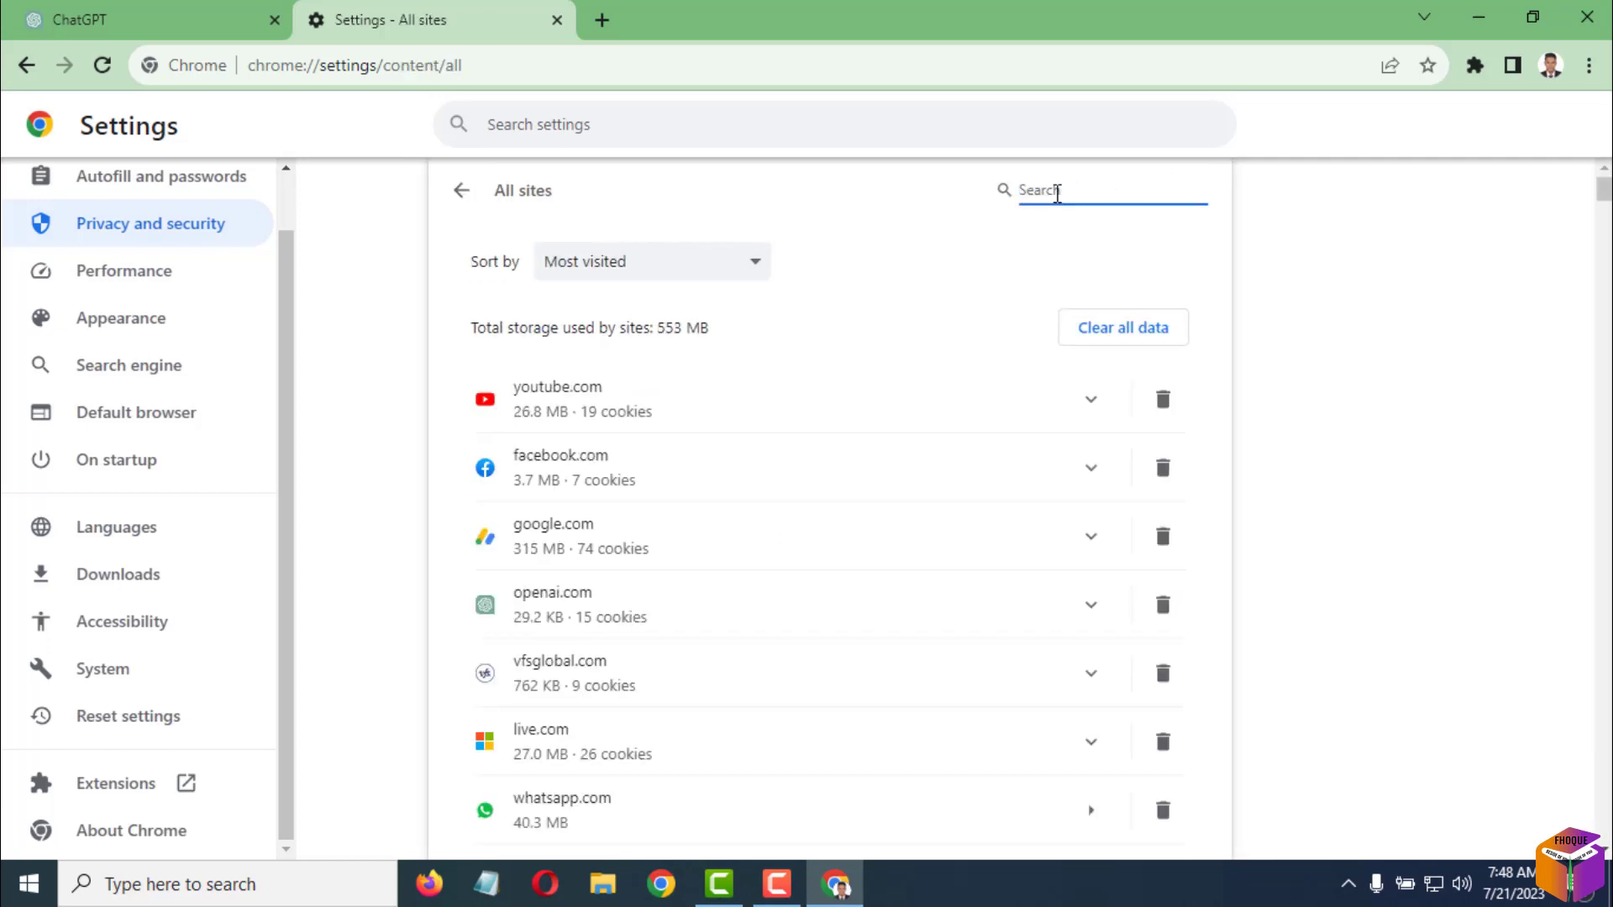
{"action": "type", "text": "openai"}
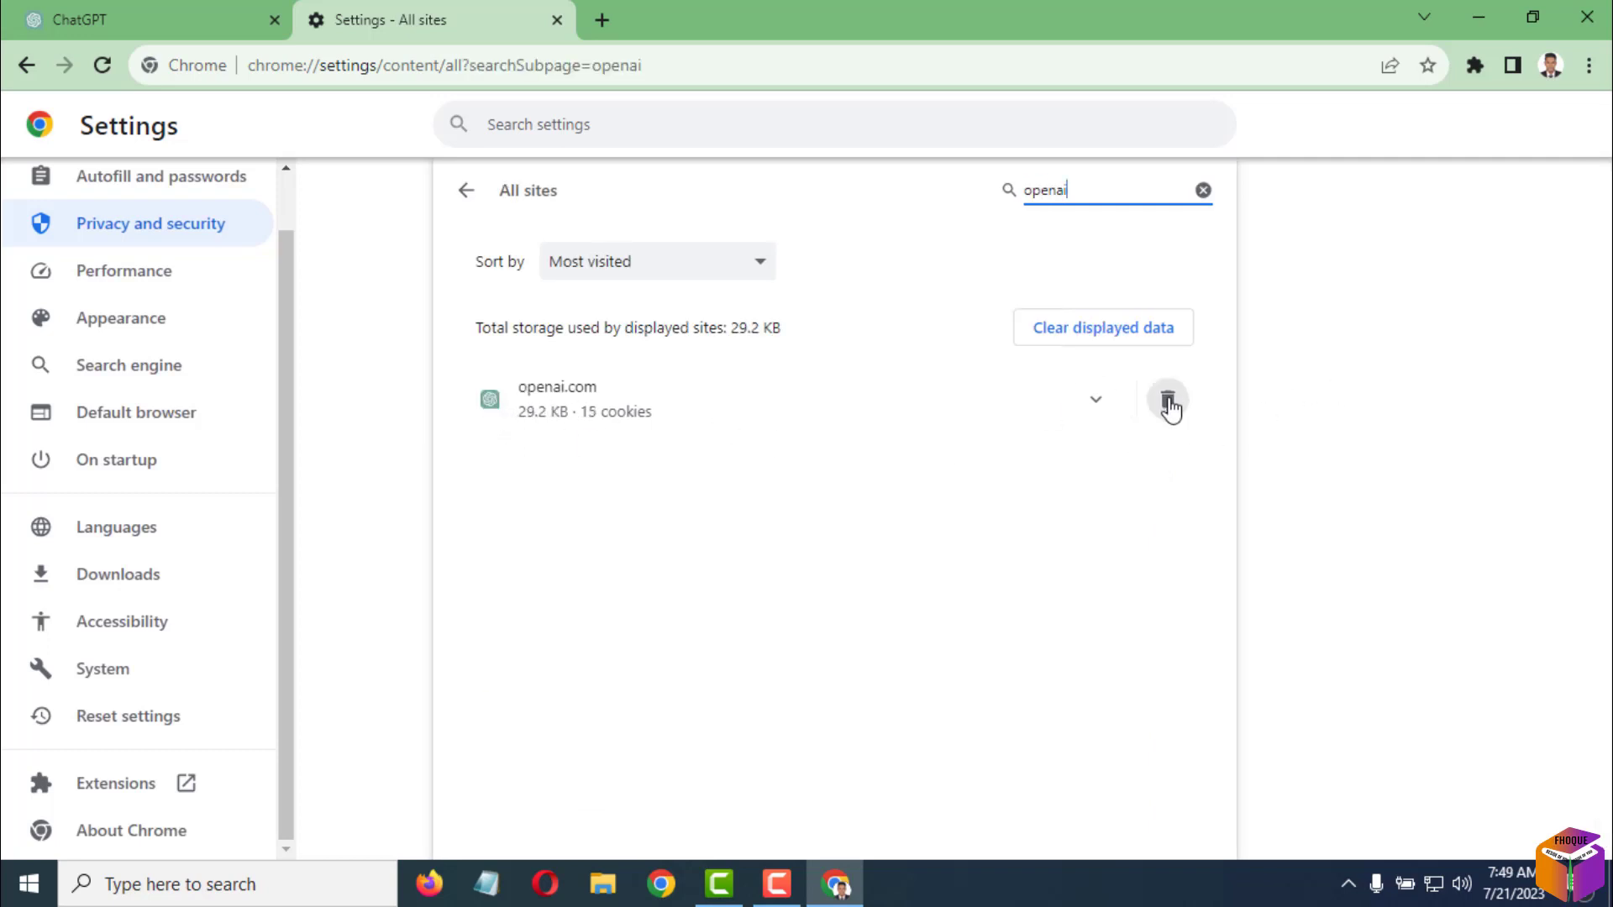
{"action": "left_click", "coordinate": [1168, 401]}
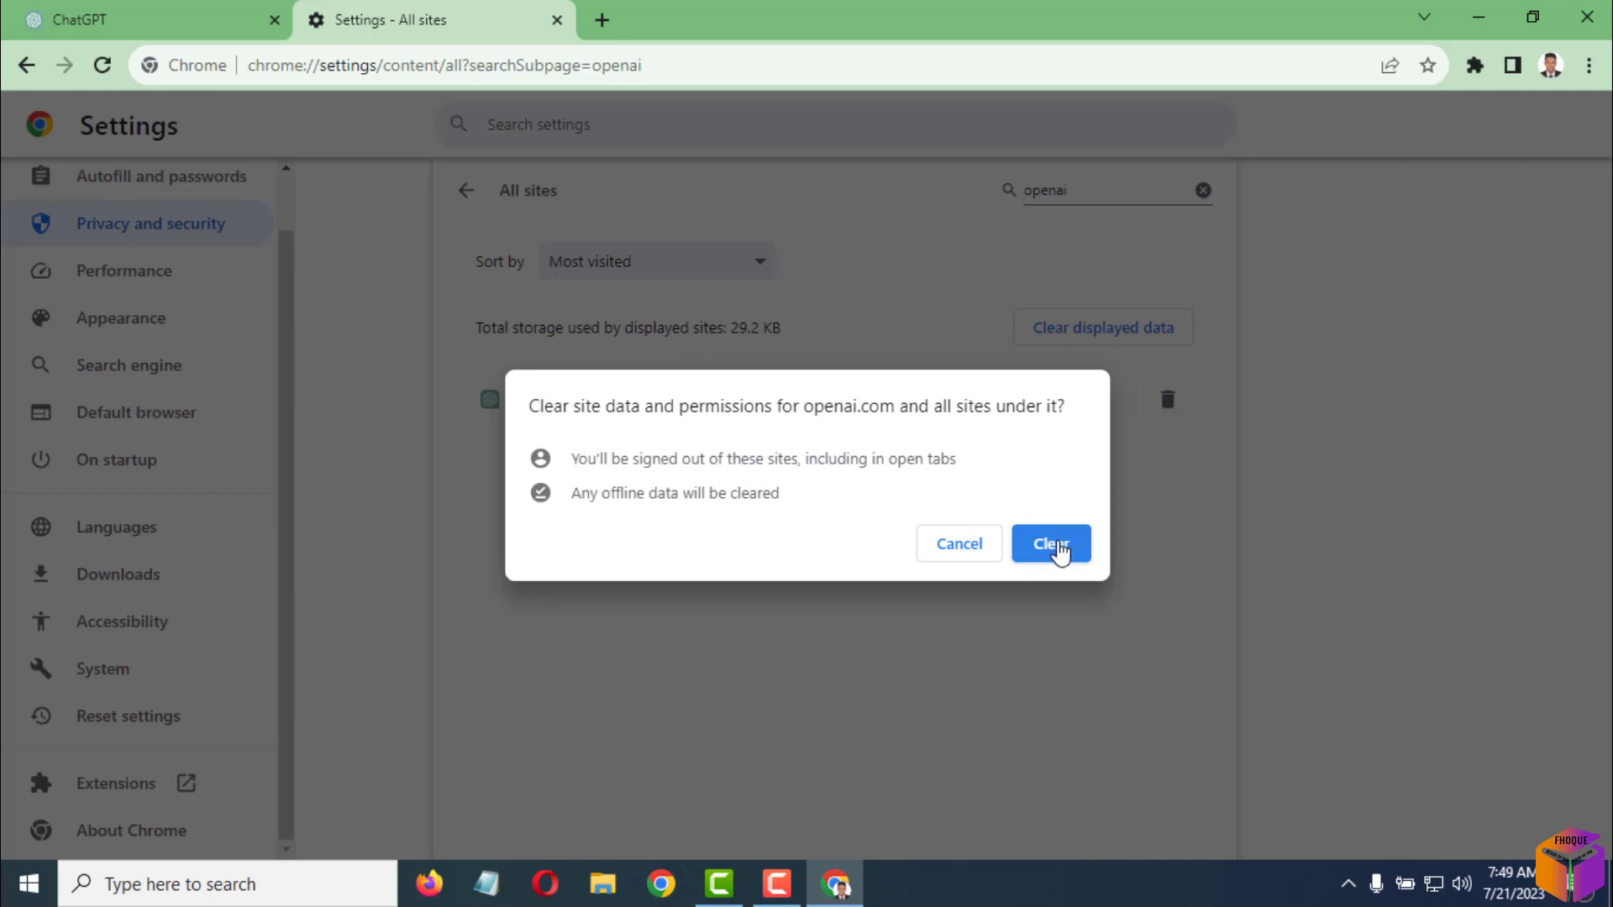
{"action": "left_click", "coordinate": [1060, 554]}
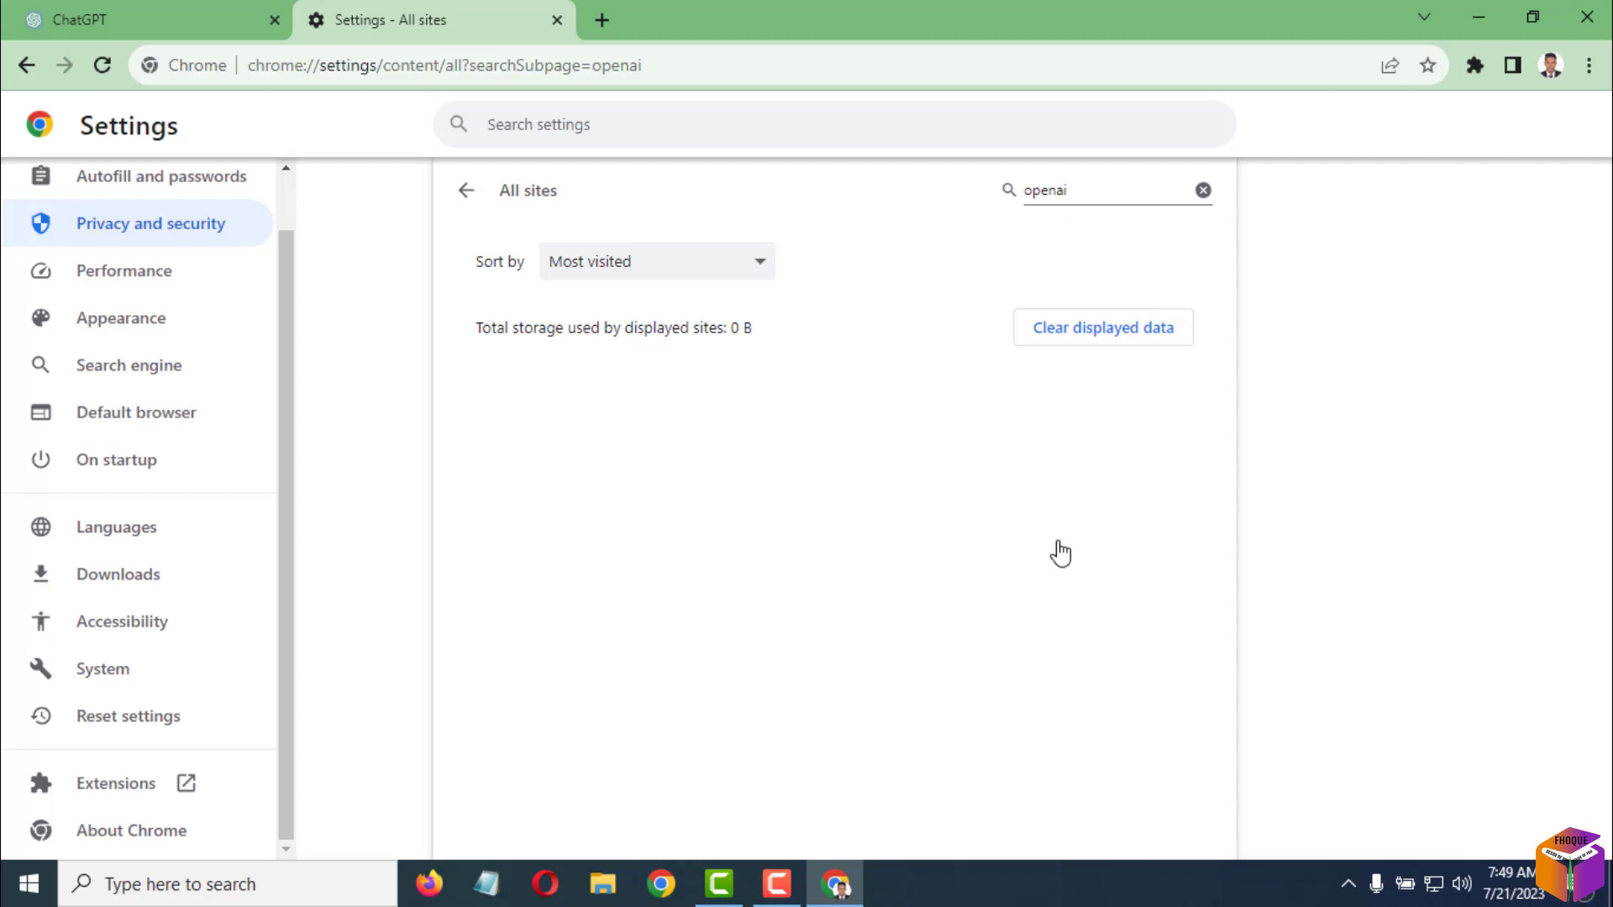
Close the Settings tab and reload ChatGPT, now showing the Welcome login screen
{"action": "left_click", "coordinate": [556, 19]}
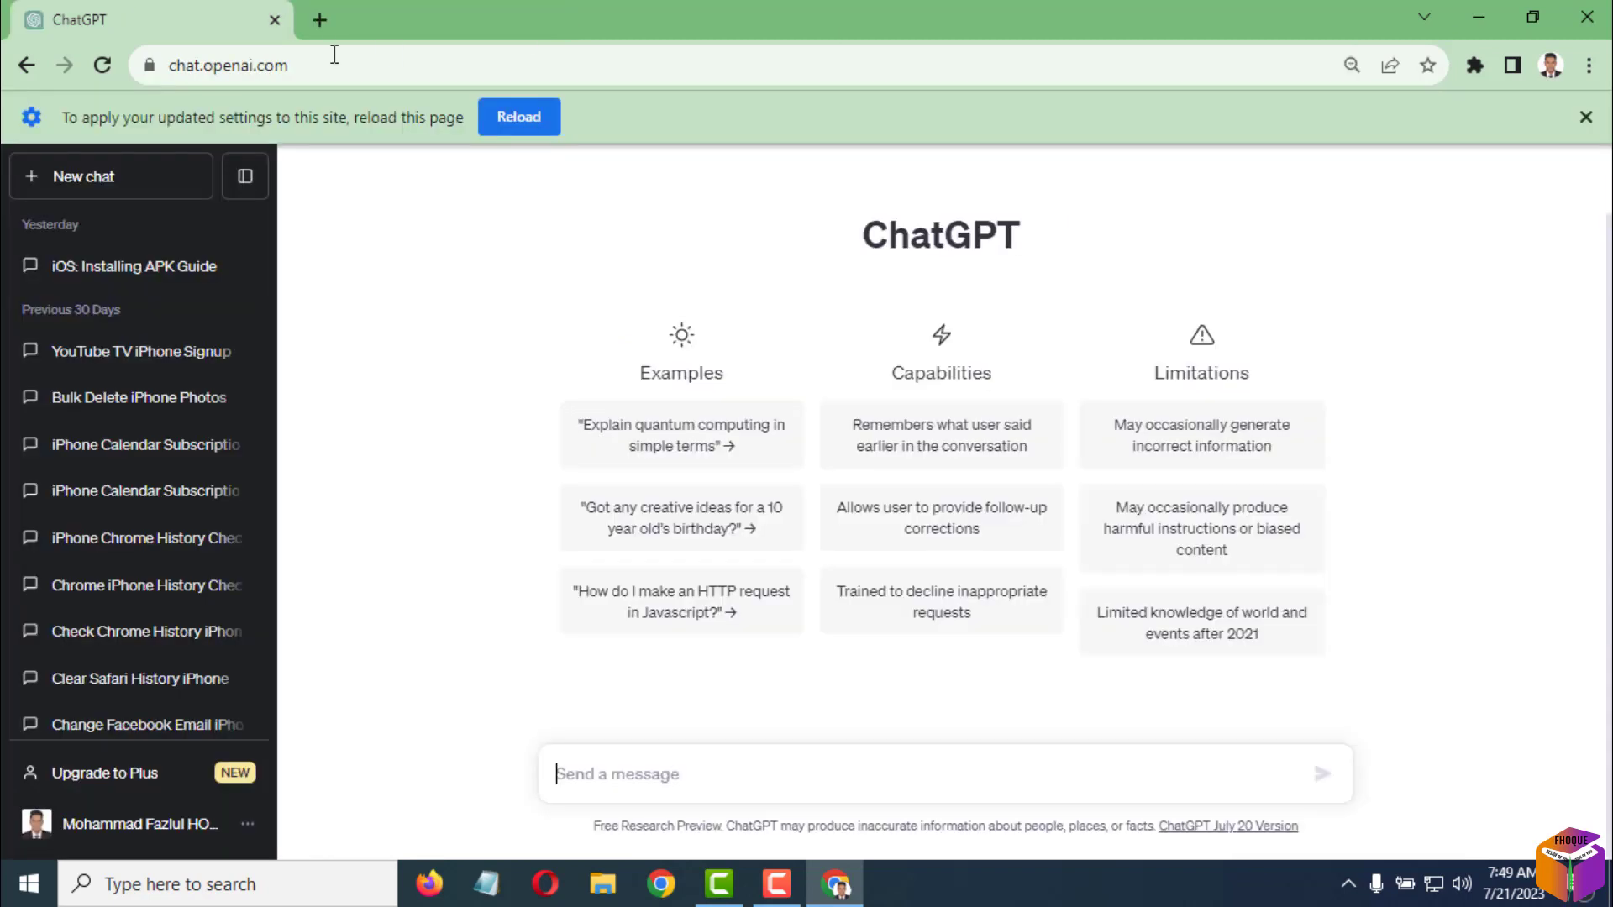
{"action": "left_click", "coordinate": [102, 69]}
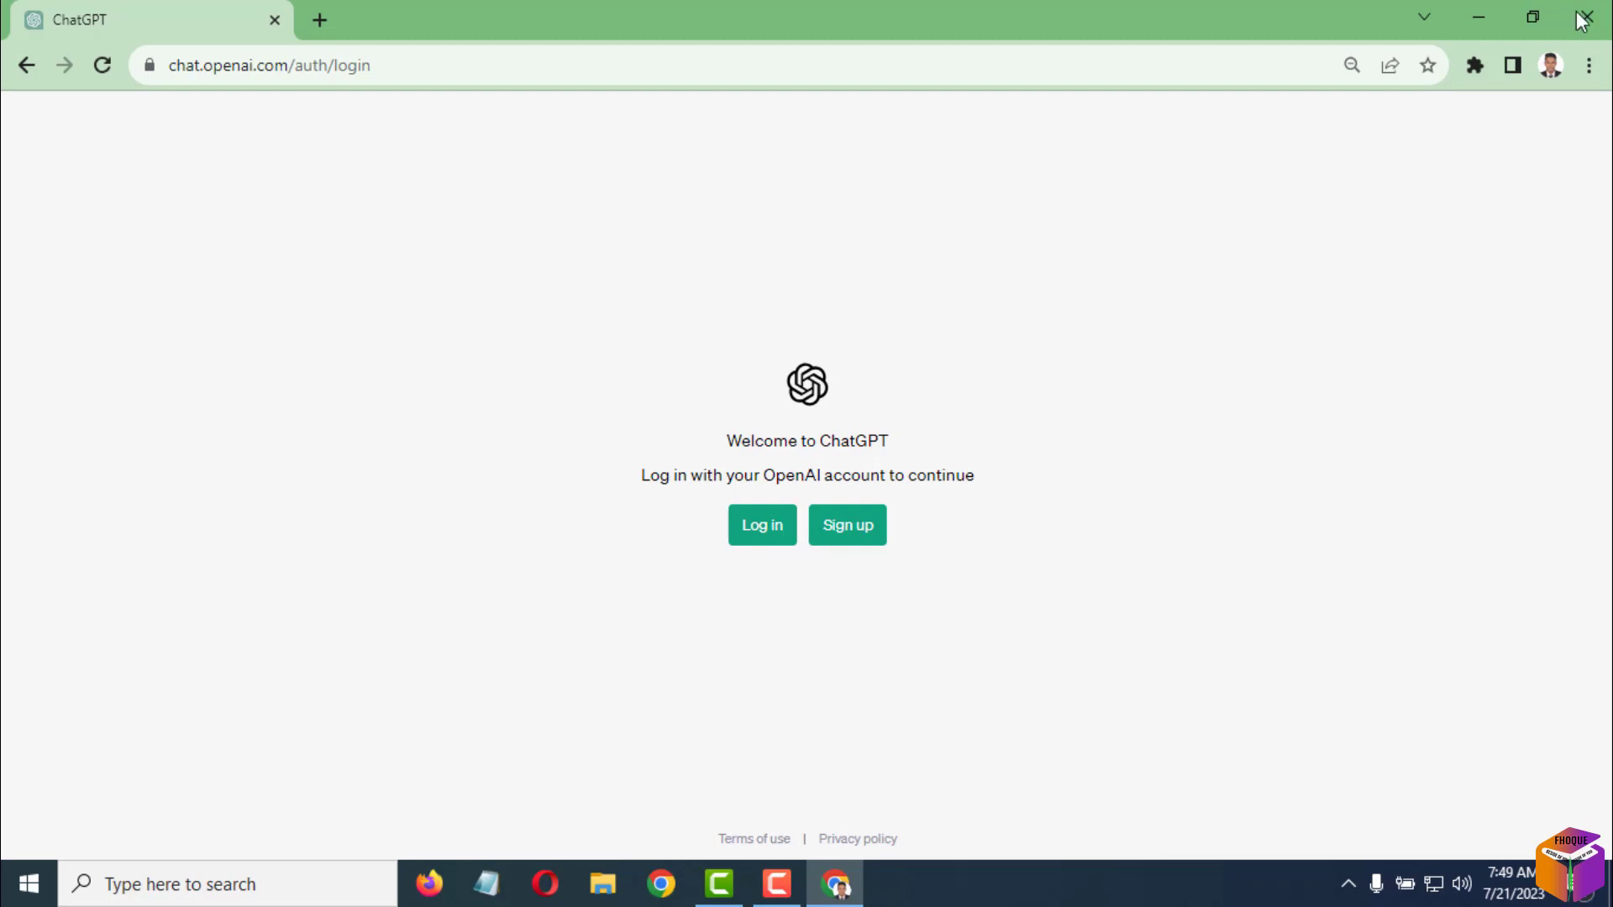
Load chat.openai.com in an Incognito window
{"action": "left_click", "coordinate": [1589, 72]}
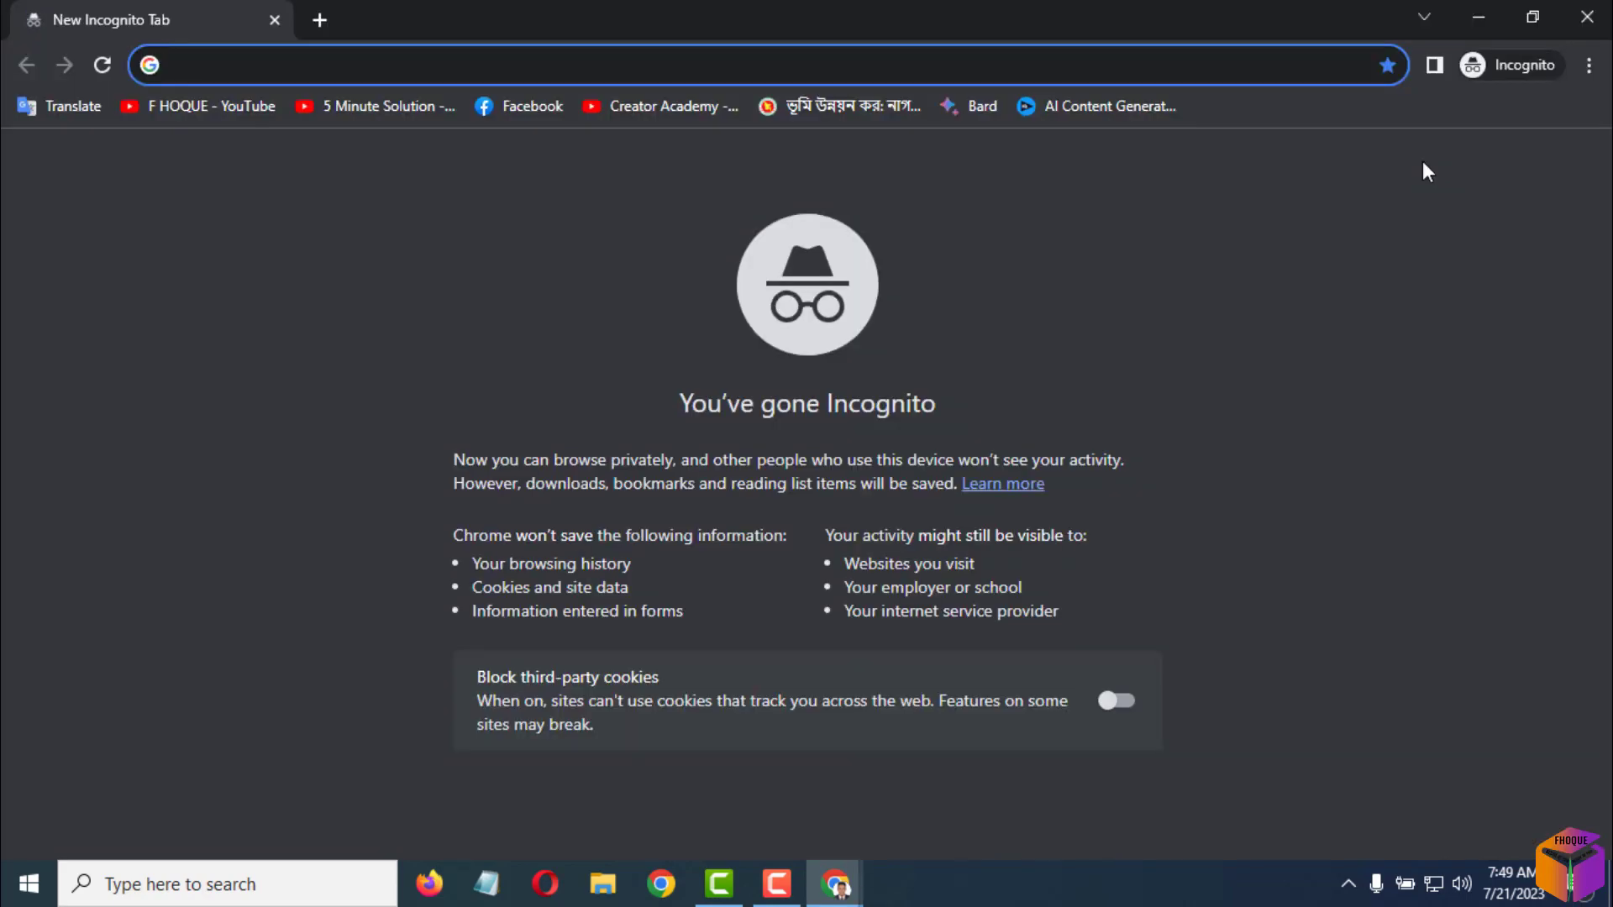
{"action": "type", "text": "chat.openai.com"}
{"action": "key", "text": "Return"}
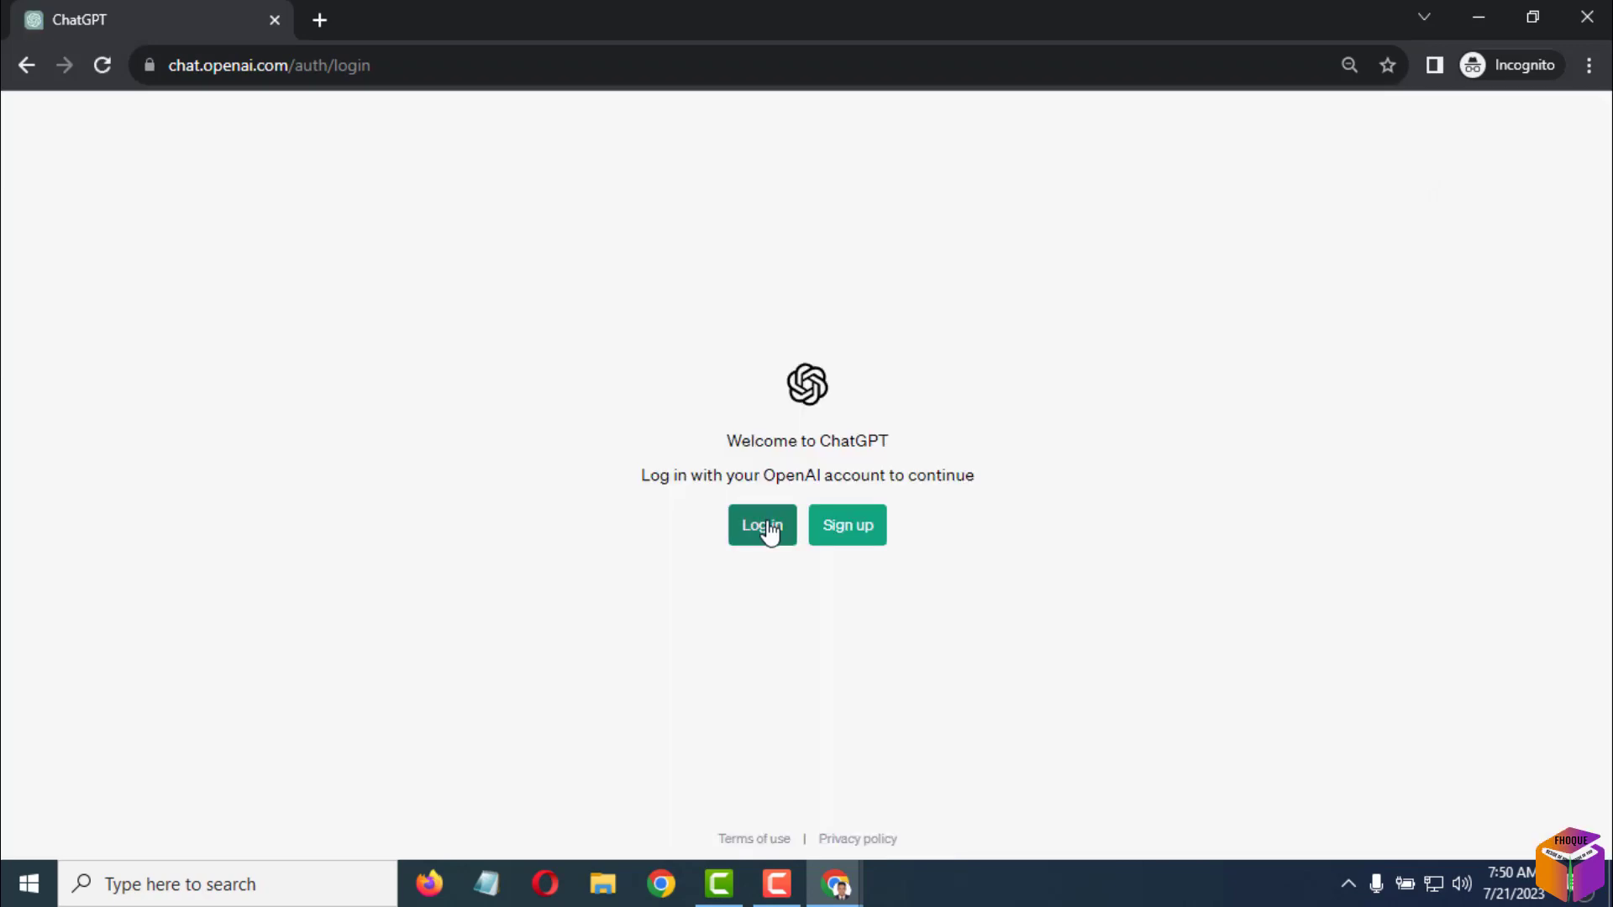
Start the ChatGPT login to reach Google sign-in, then close the Incognito window
{"action": "left_click", "coordinate": [769, 532]}
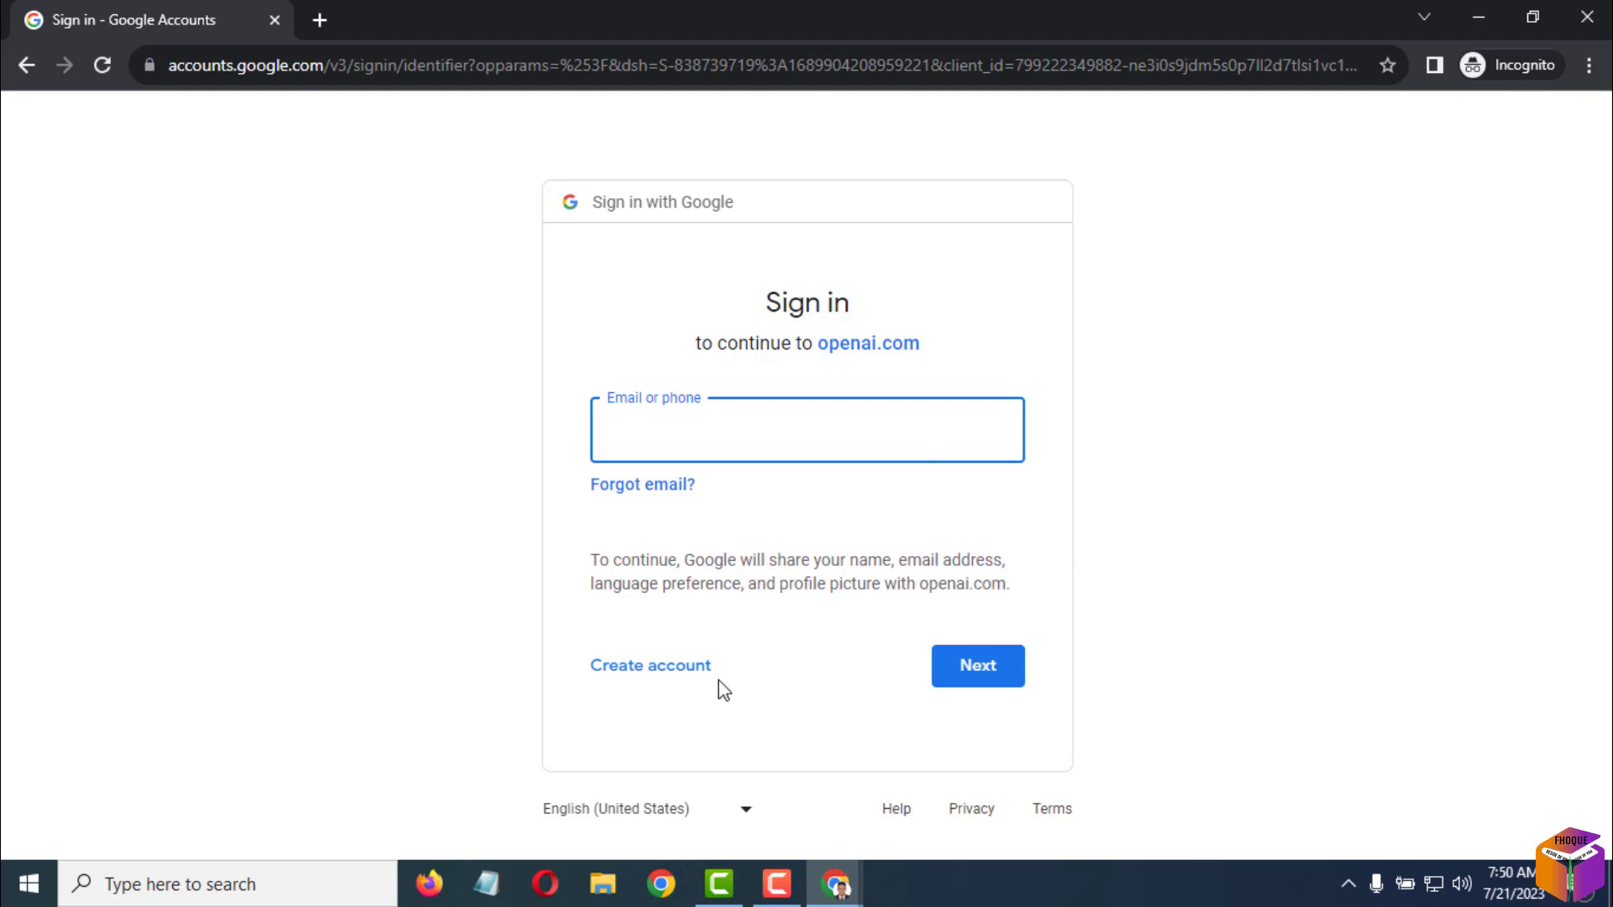
{"action": "left_click", "coordinate": [320, 20]}
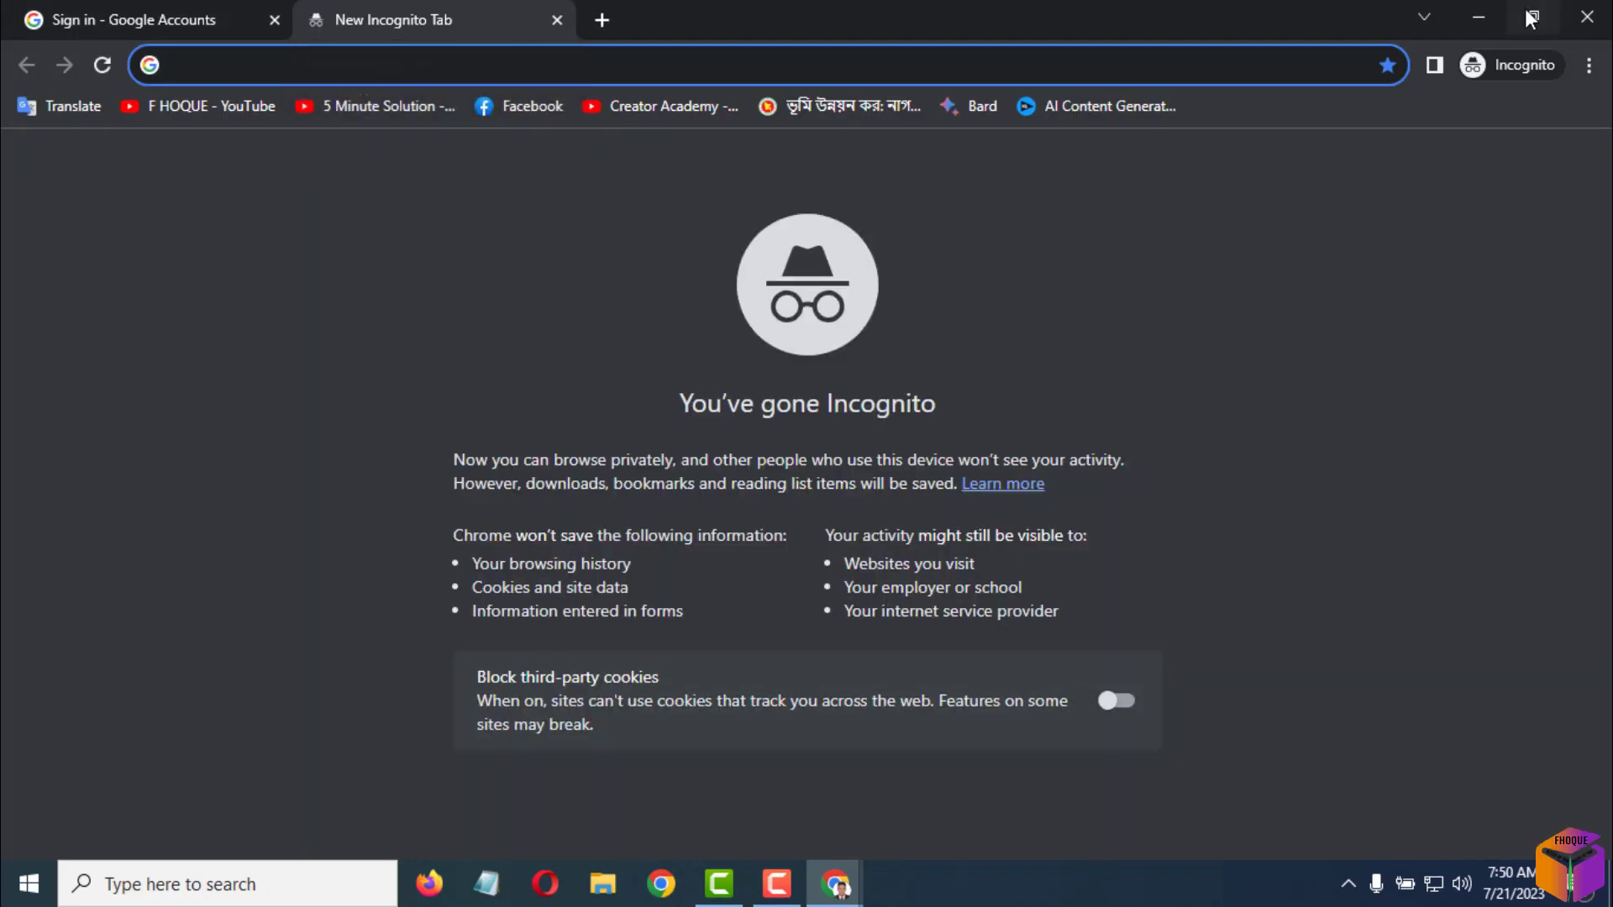
{"action": "left_click", "coordinate": [1586, 20]}
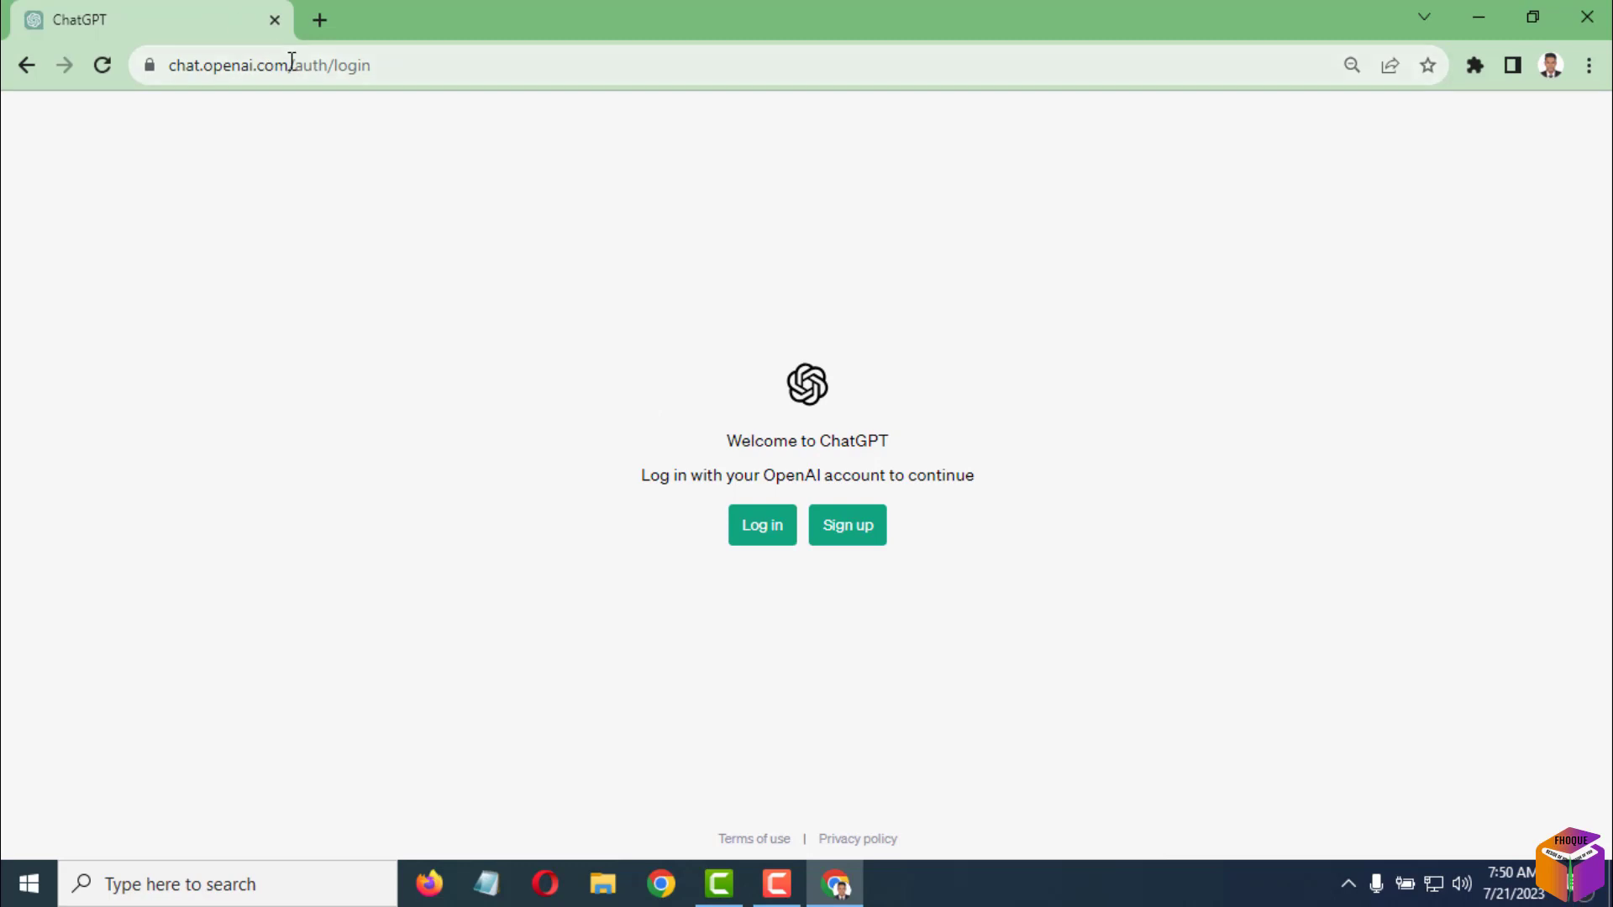
Search Google for 'chrome web store' in a new tab
{"action": "left_click", "coordinate": [317, 27]}
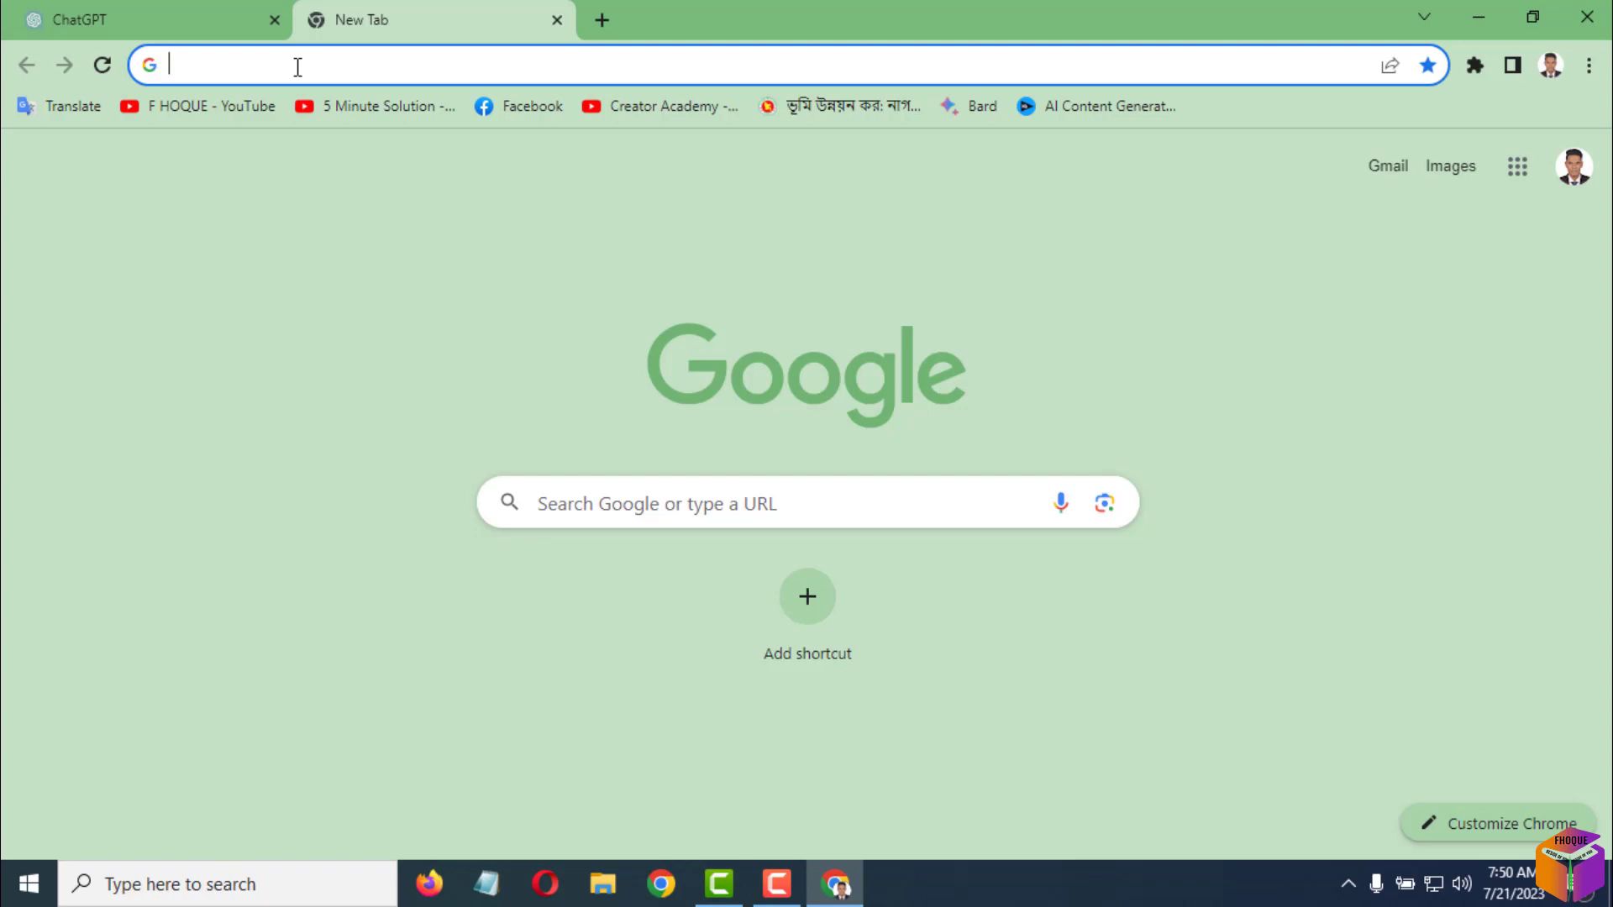
{"action": "type", "text": "c"}
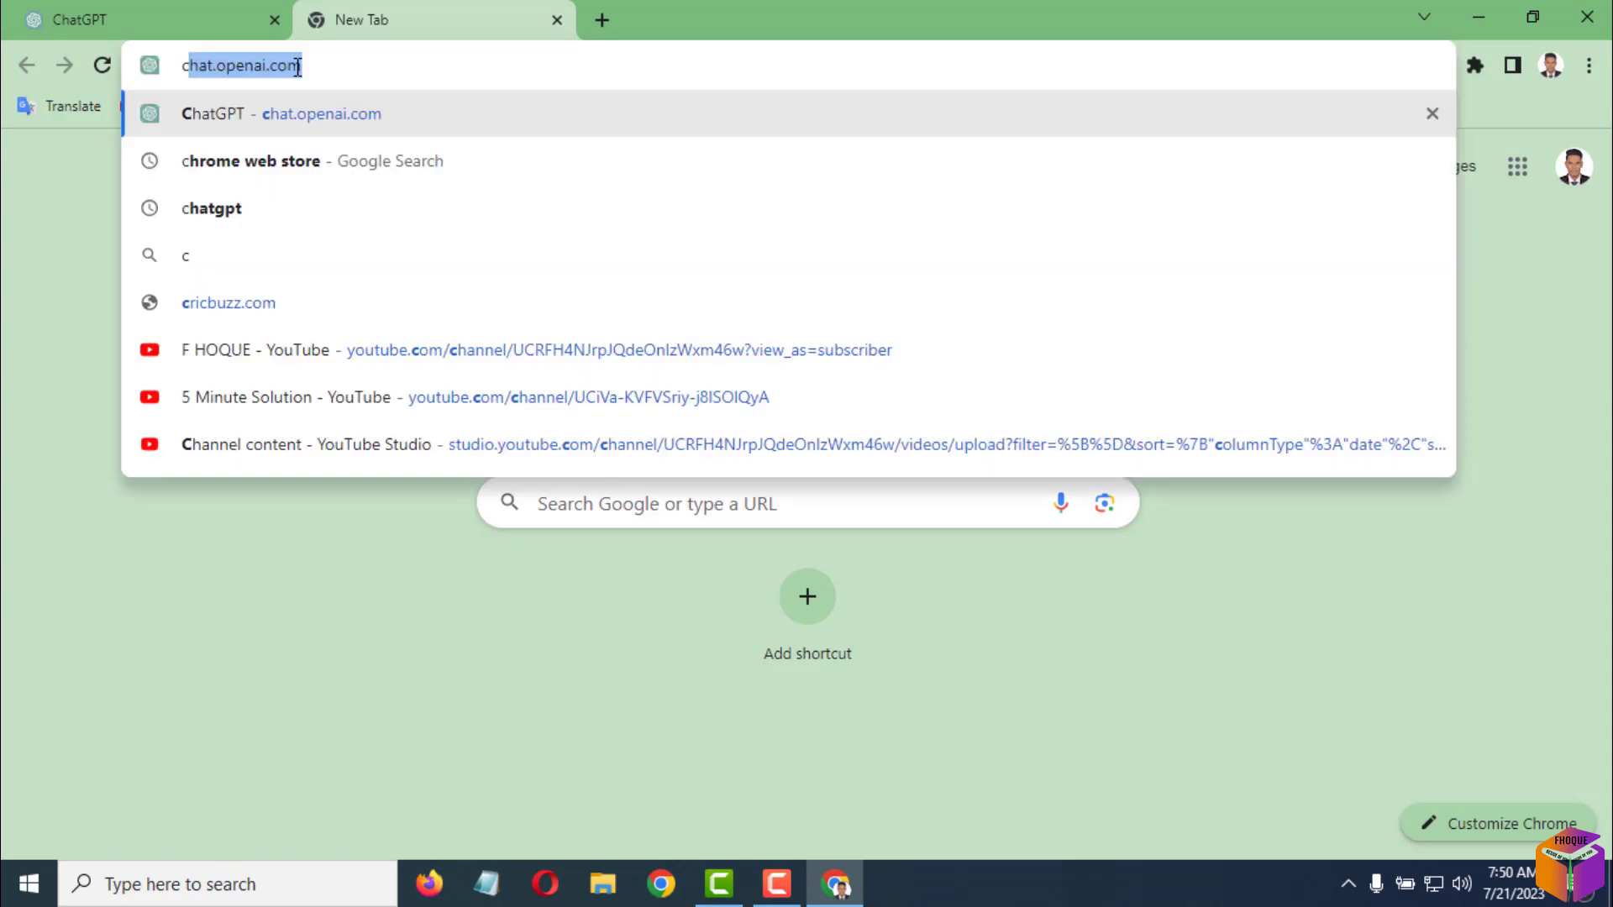
{"action": "type", "text": "hro"}
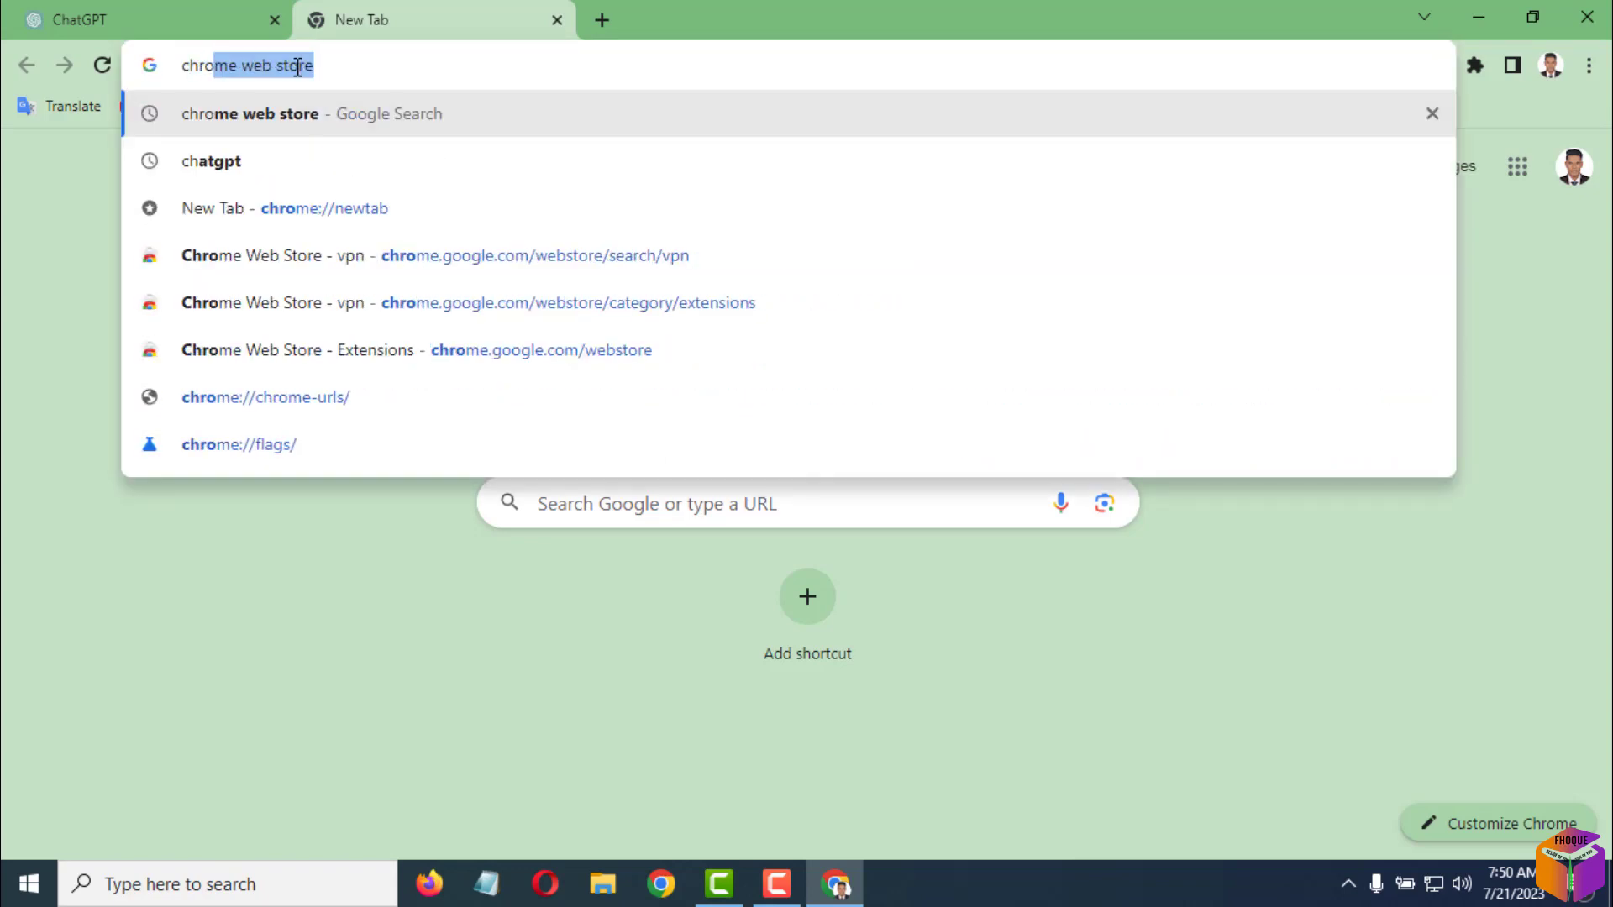
{"action": "key", "text": "Right"}
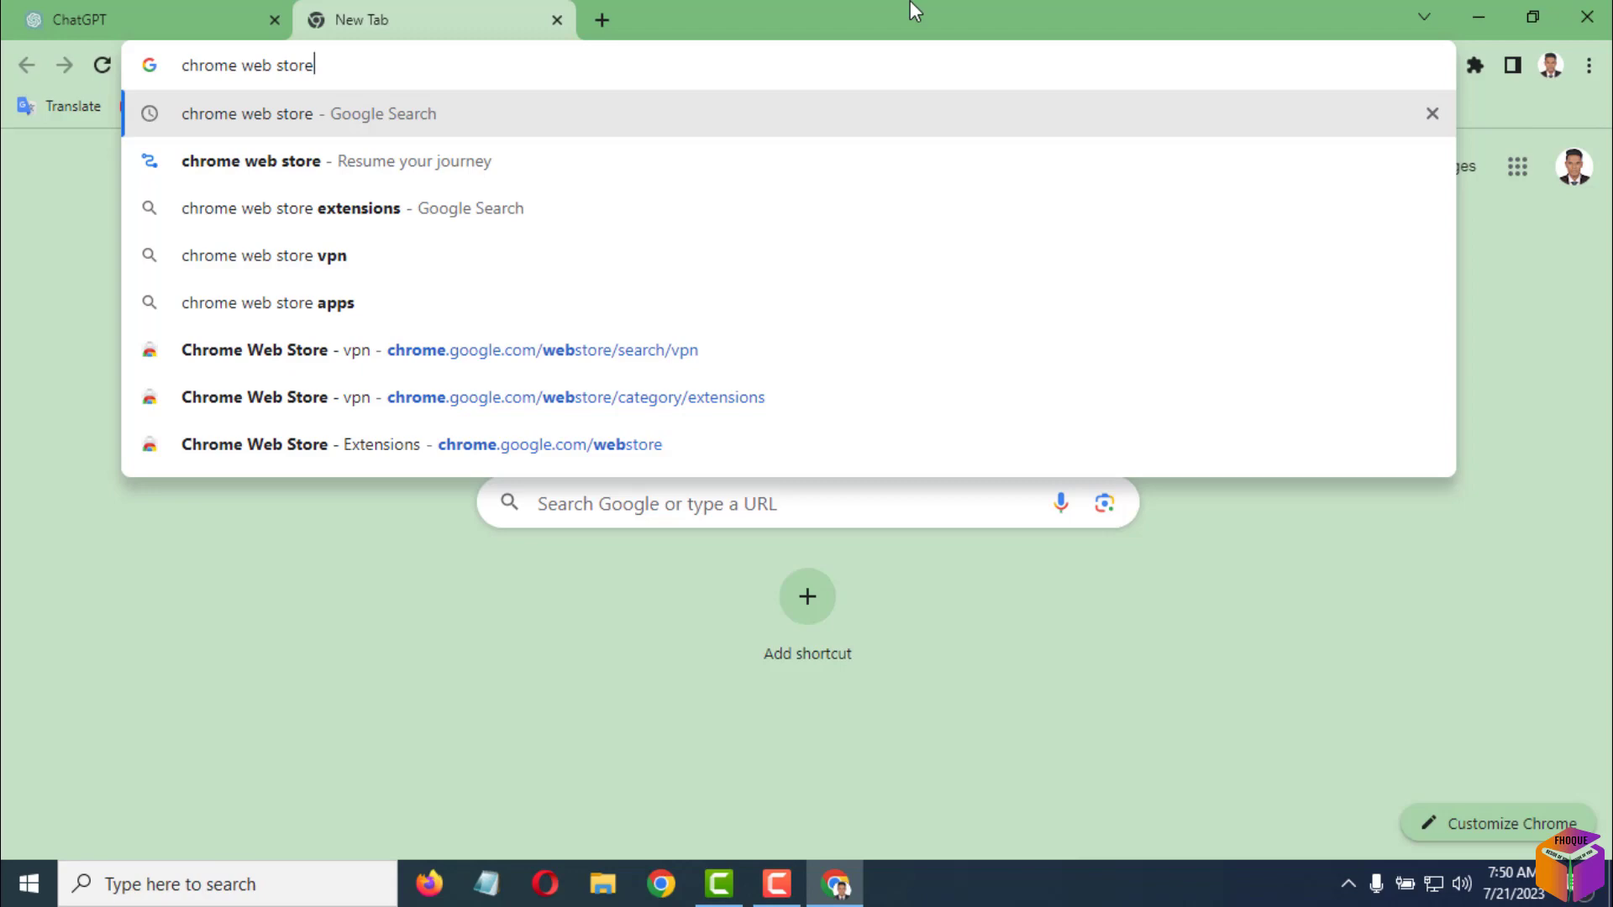
{"action": "key", "text": "Return"}
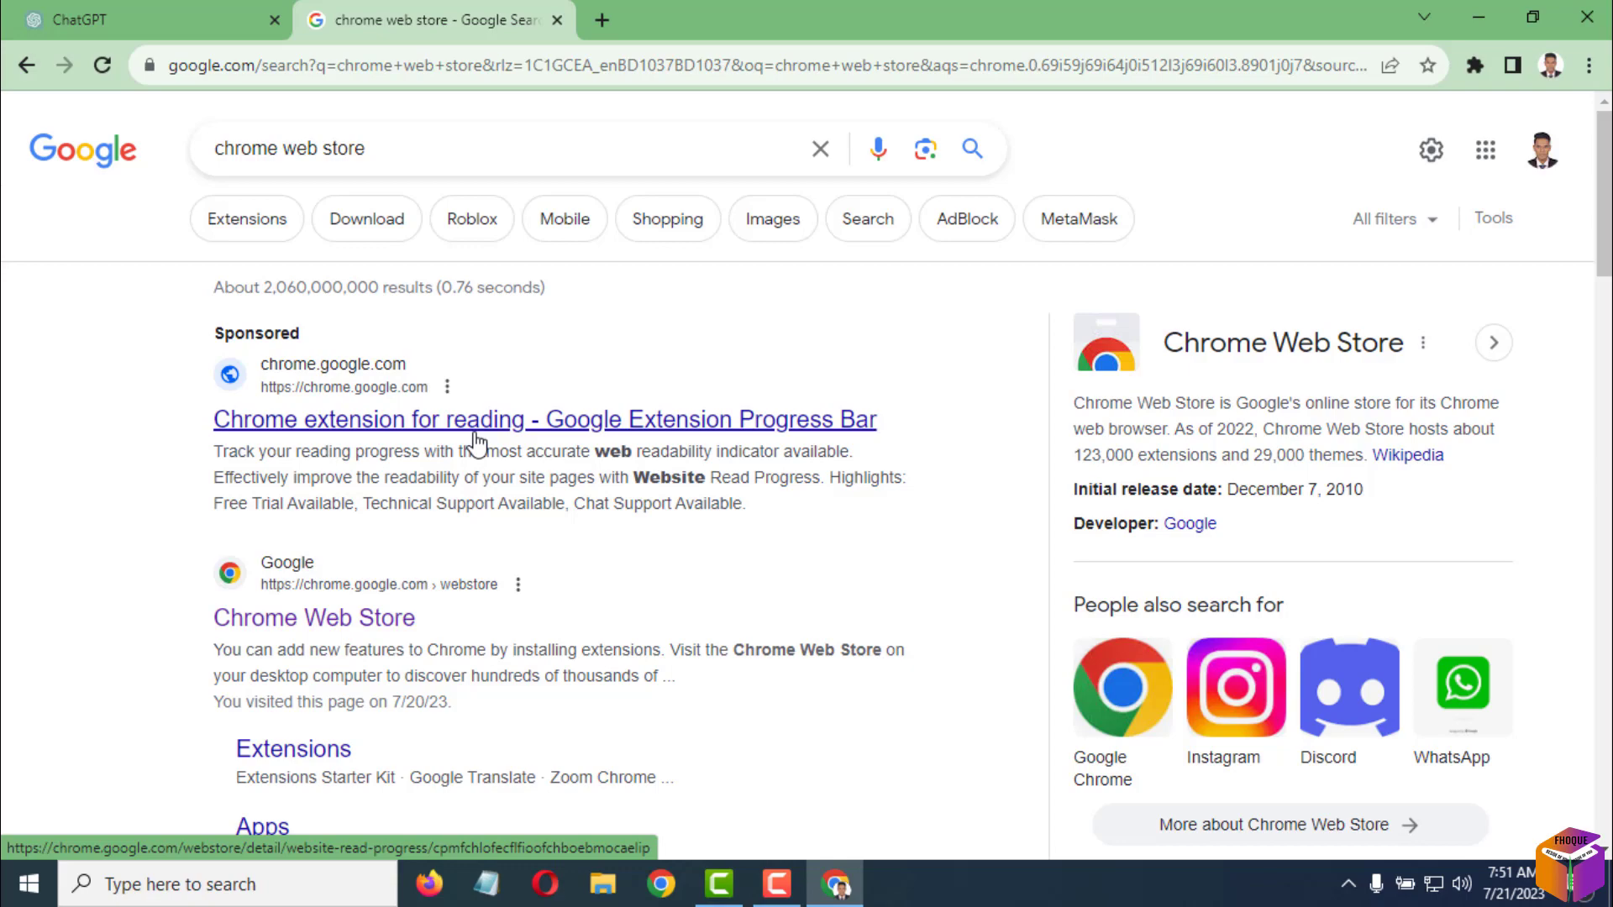
{"action": "scroll", "coordinate": [538, 471], "scroll_direction": "down", "scroll_amount": 4}
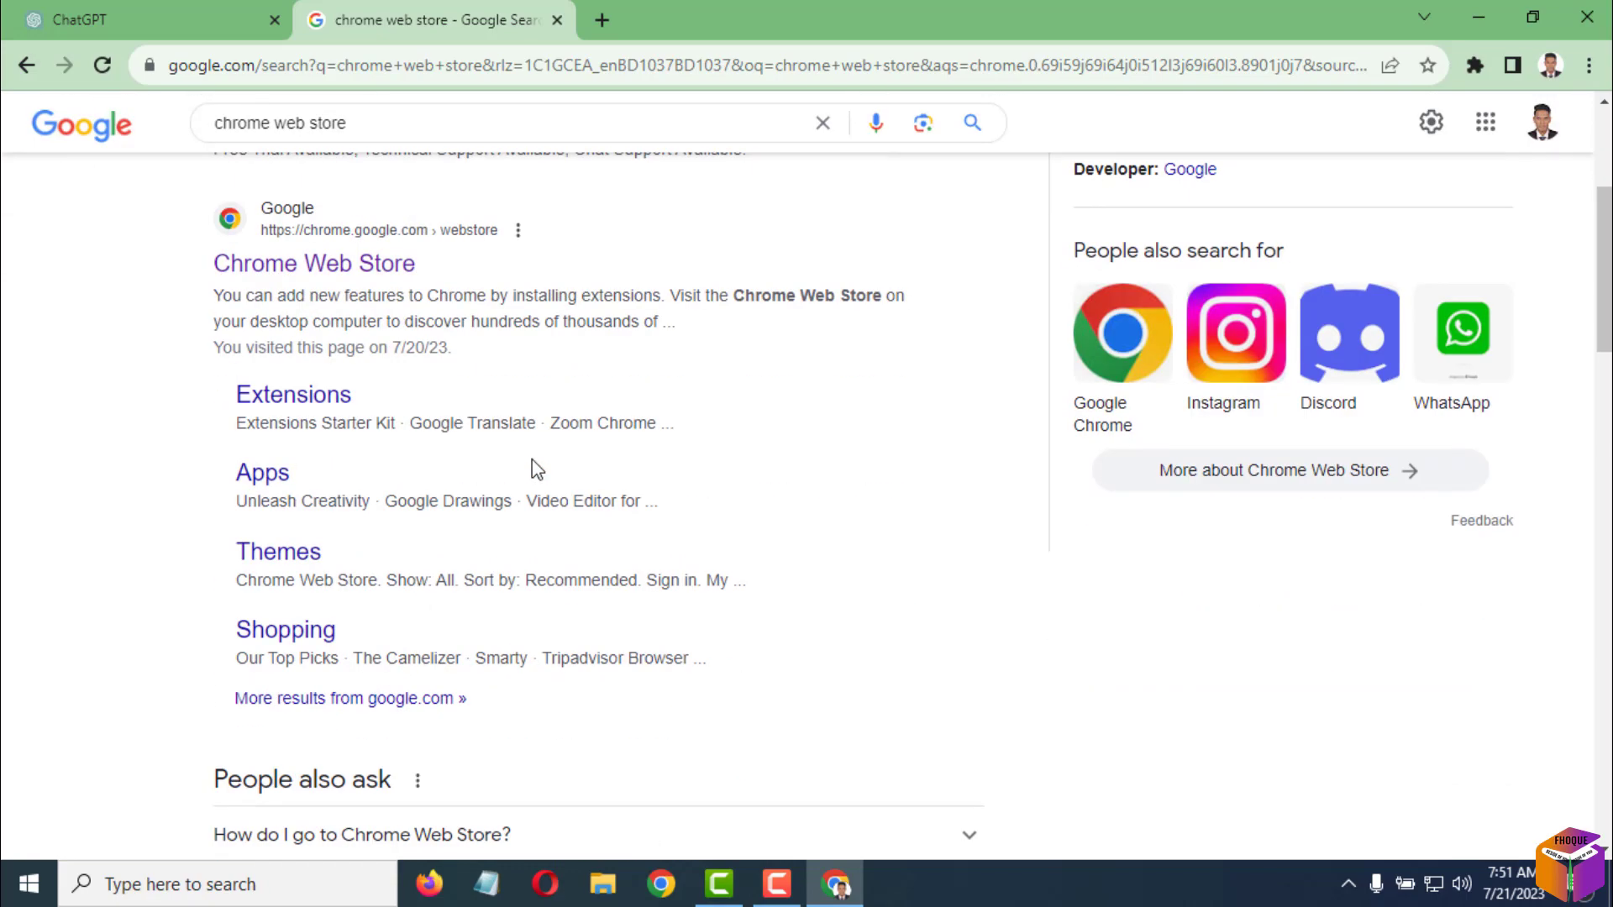
{"action": "scroll", "coordinate": [502, 443], "scroll_direction": "up", "scroll_amount": 3}
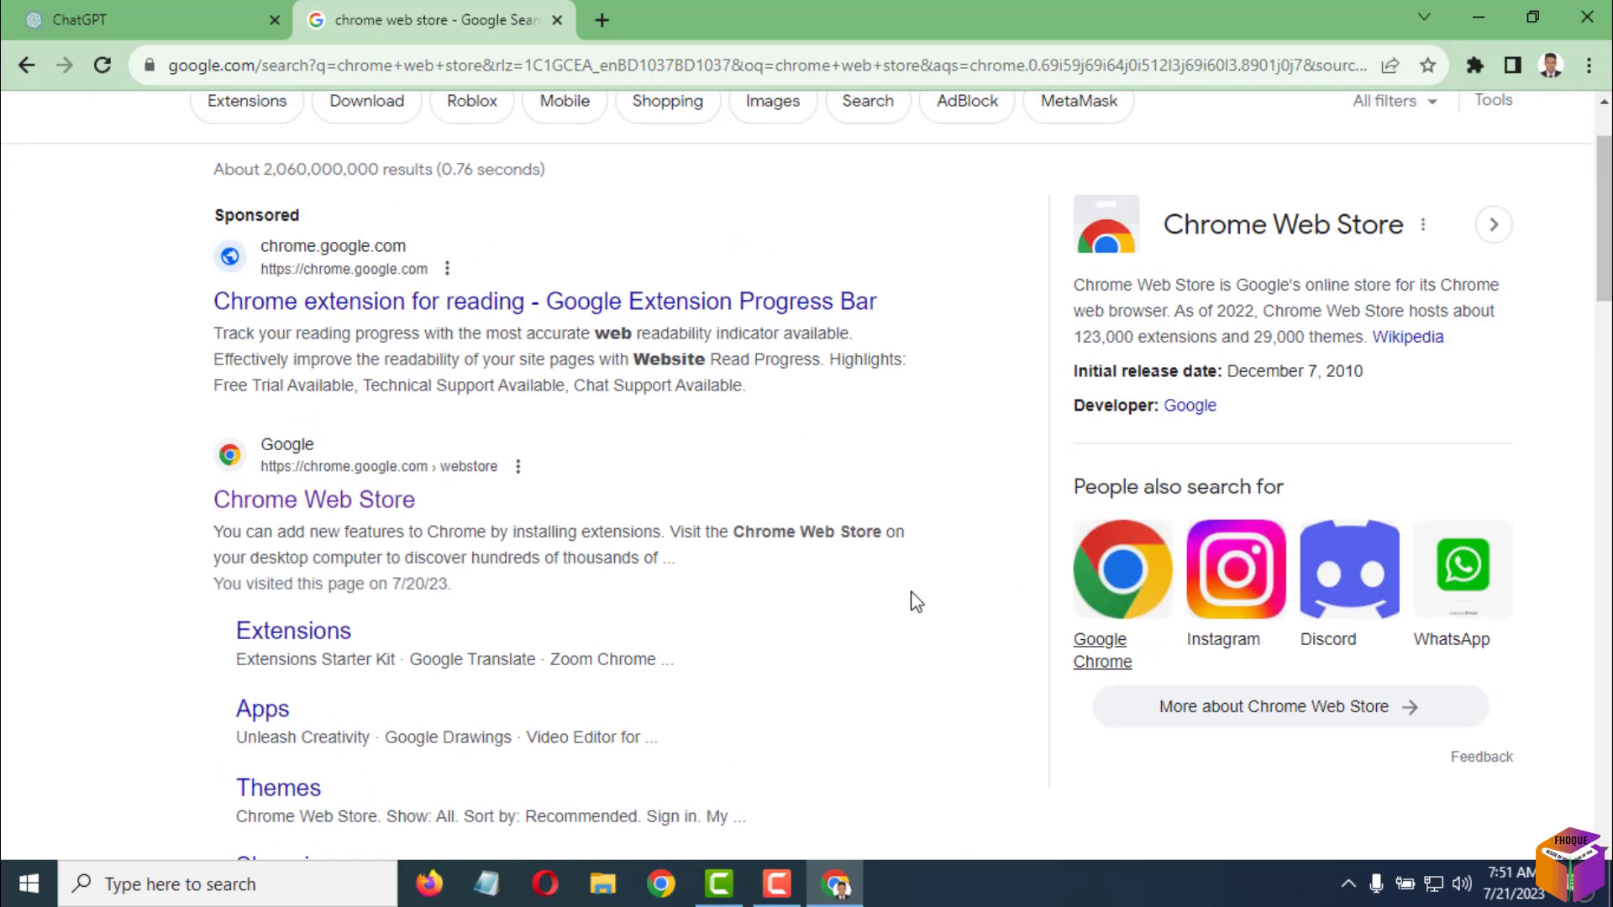
Open the Chrome Web Store and search for 'vpn', browsing results like ClickVPN and Touch VPN
{"action": "left_click", "coordinate": [336, 509]}
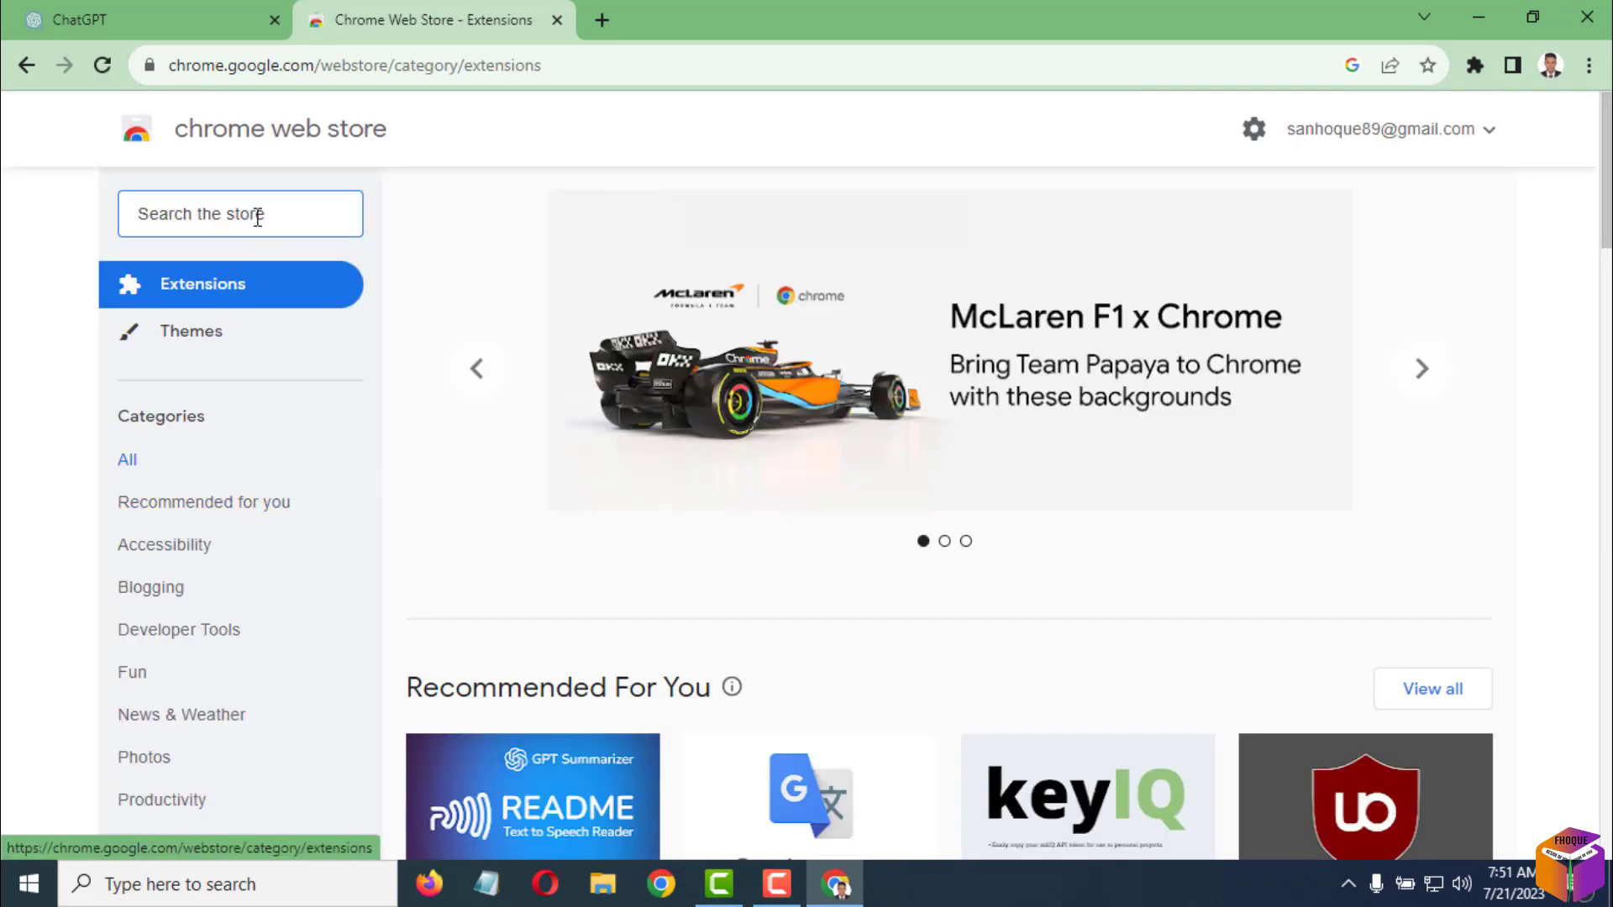
{"action": "type", "text": "vpn"}
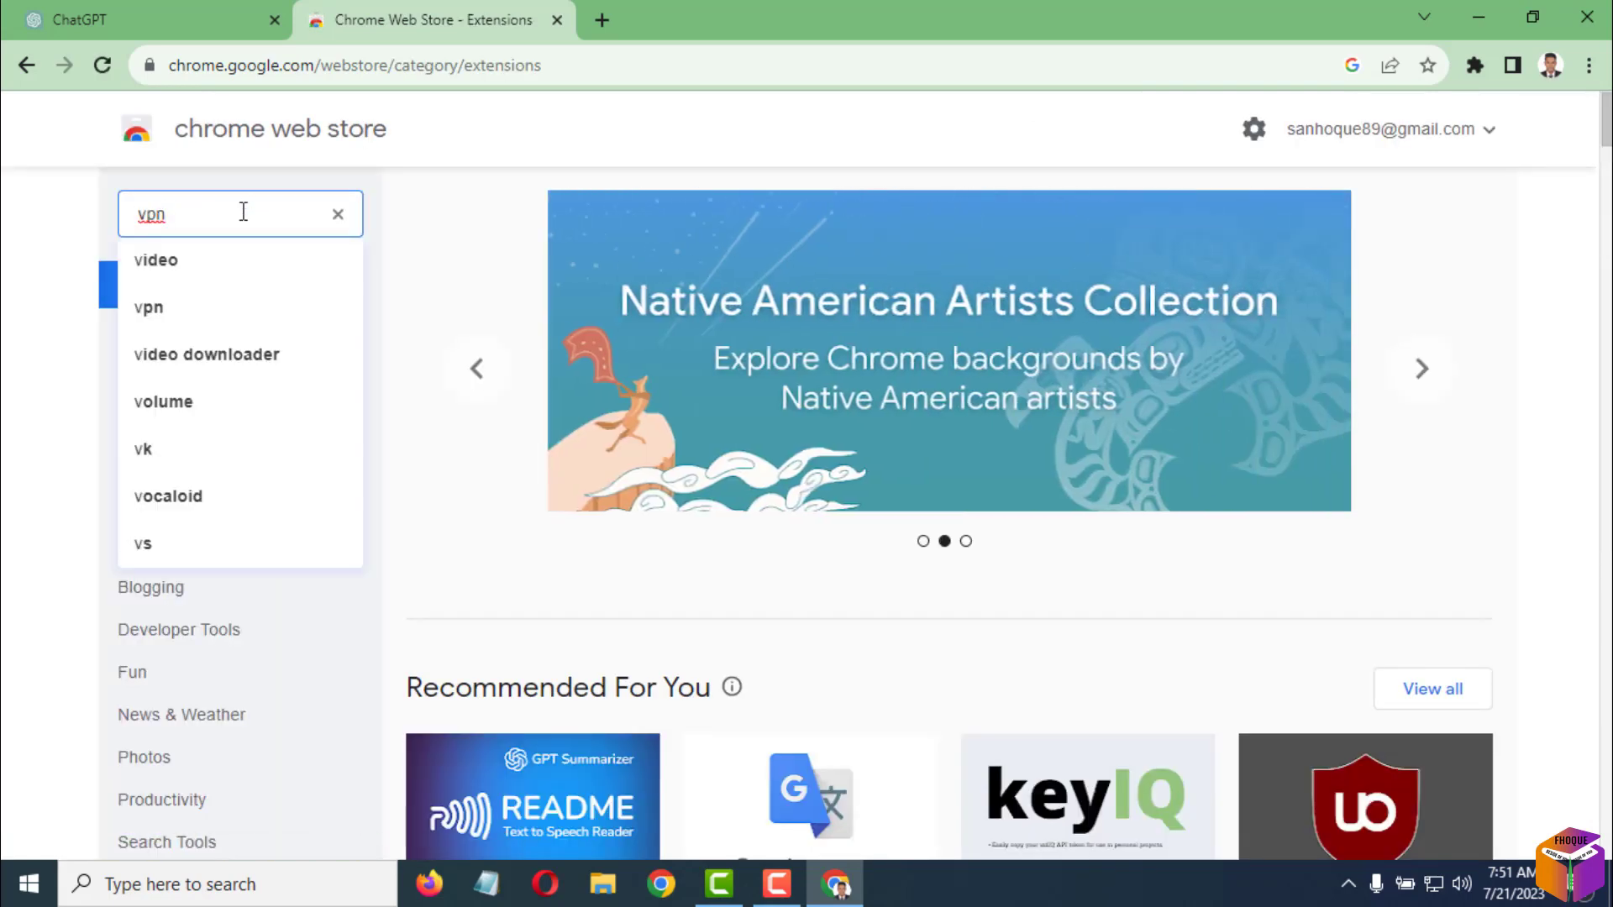
{"action": "key", "text": "Return"}
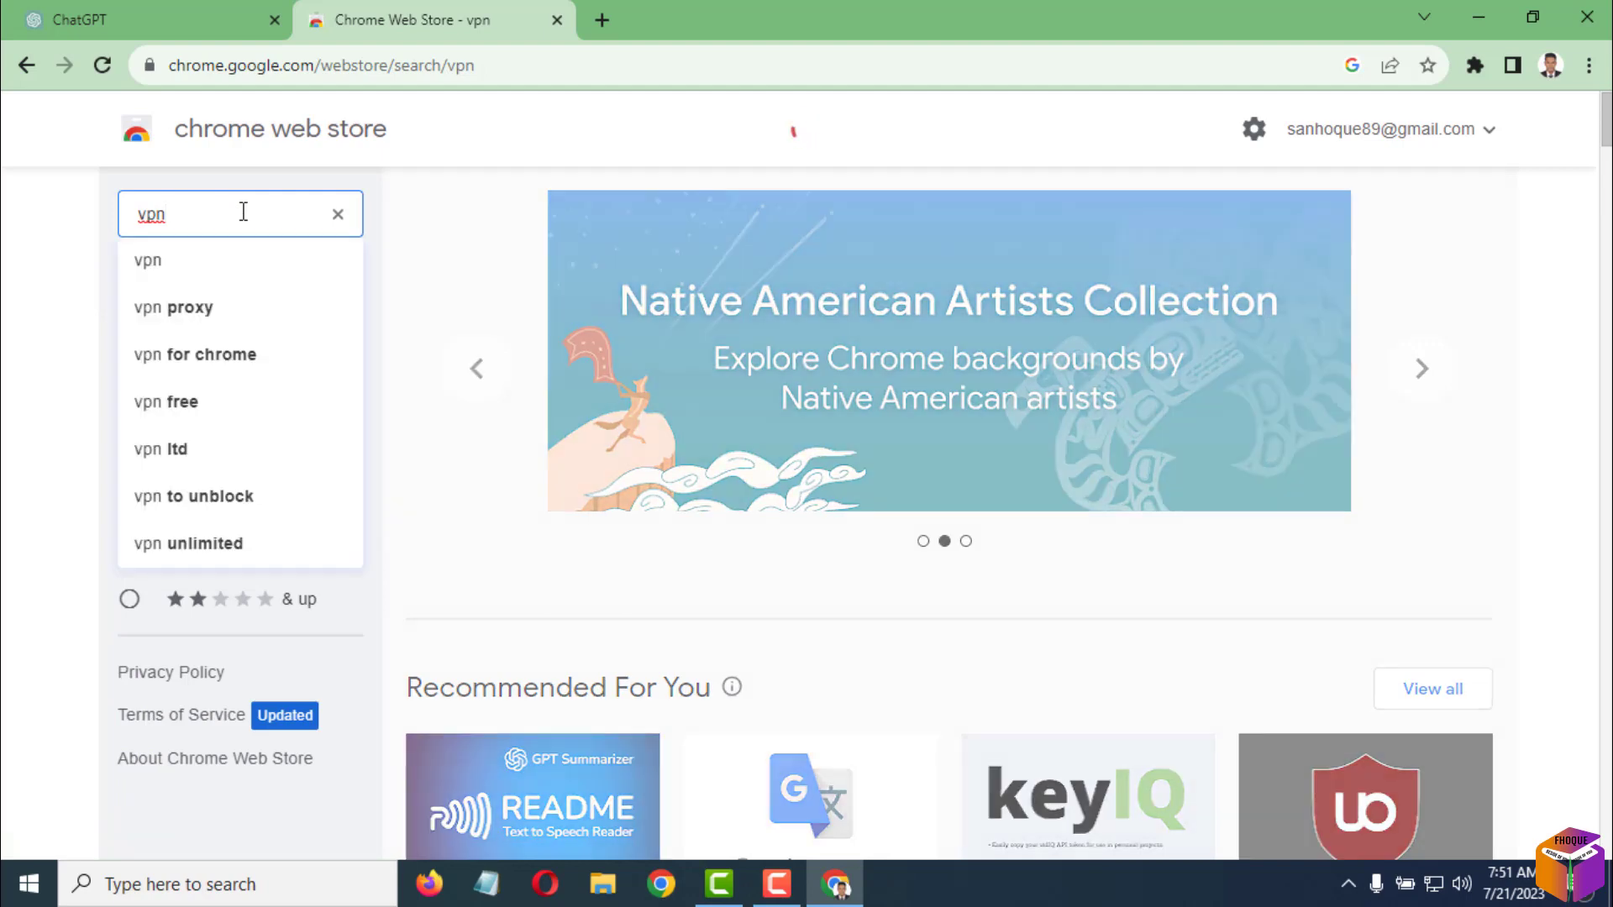
{"action": "scroll", "coordinate": [613, 430], "scroll_direction": "down", "scroll_amount": 5}
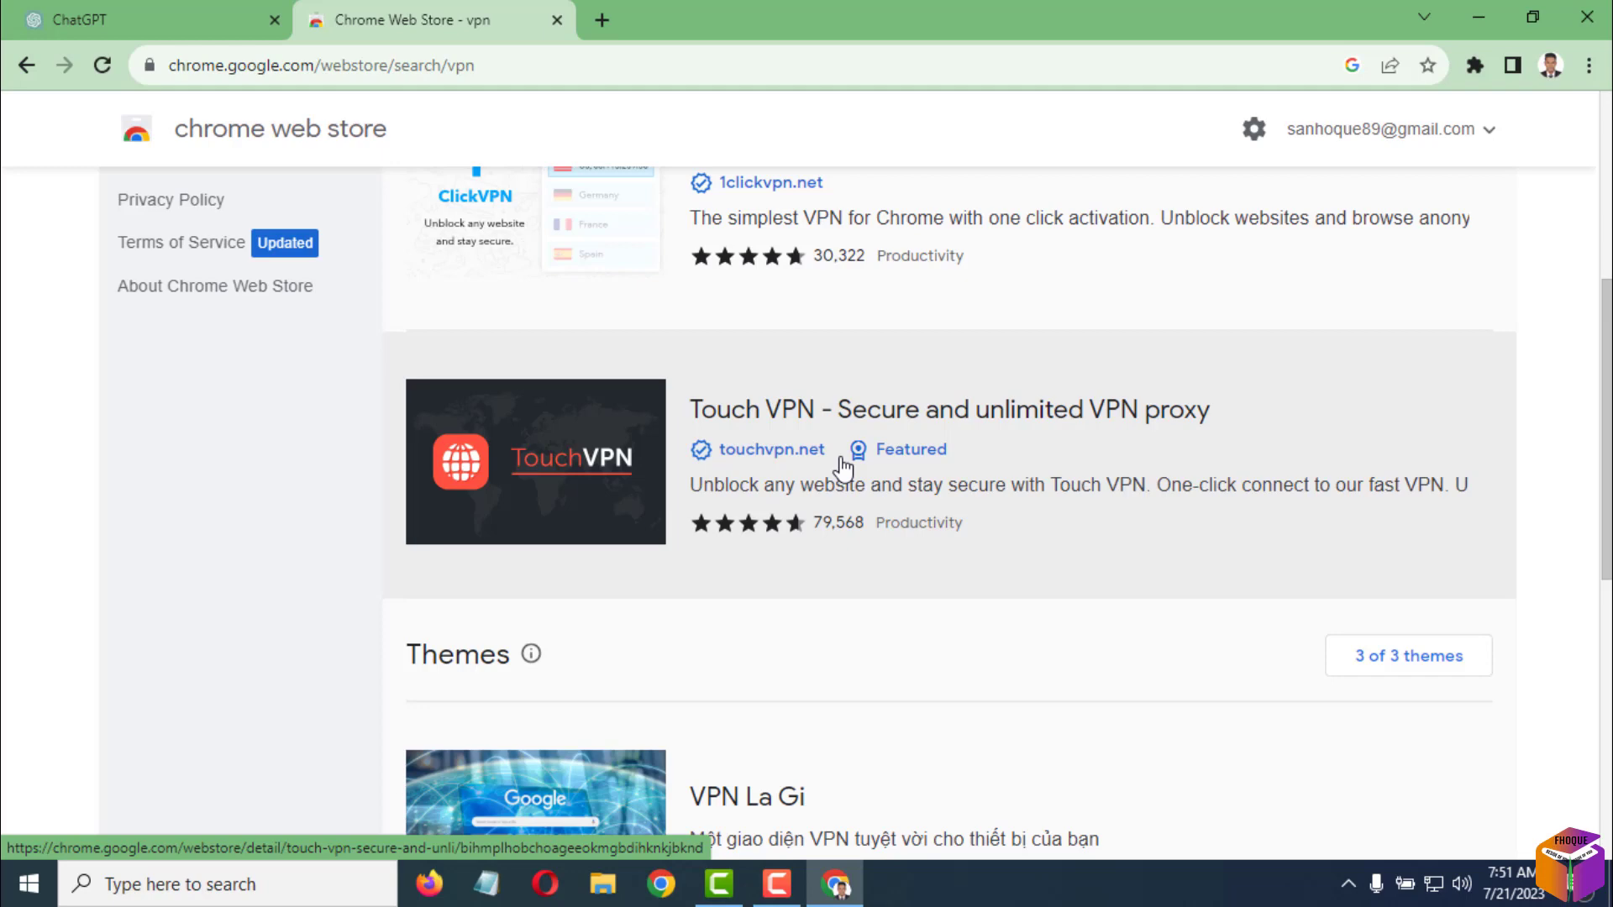
Close the Chrome Web Store tab, returning to ChatGPT's login screen
{"action": "left_click", "coordinate": [555, 20]}
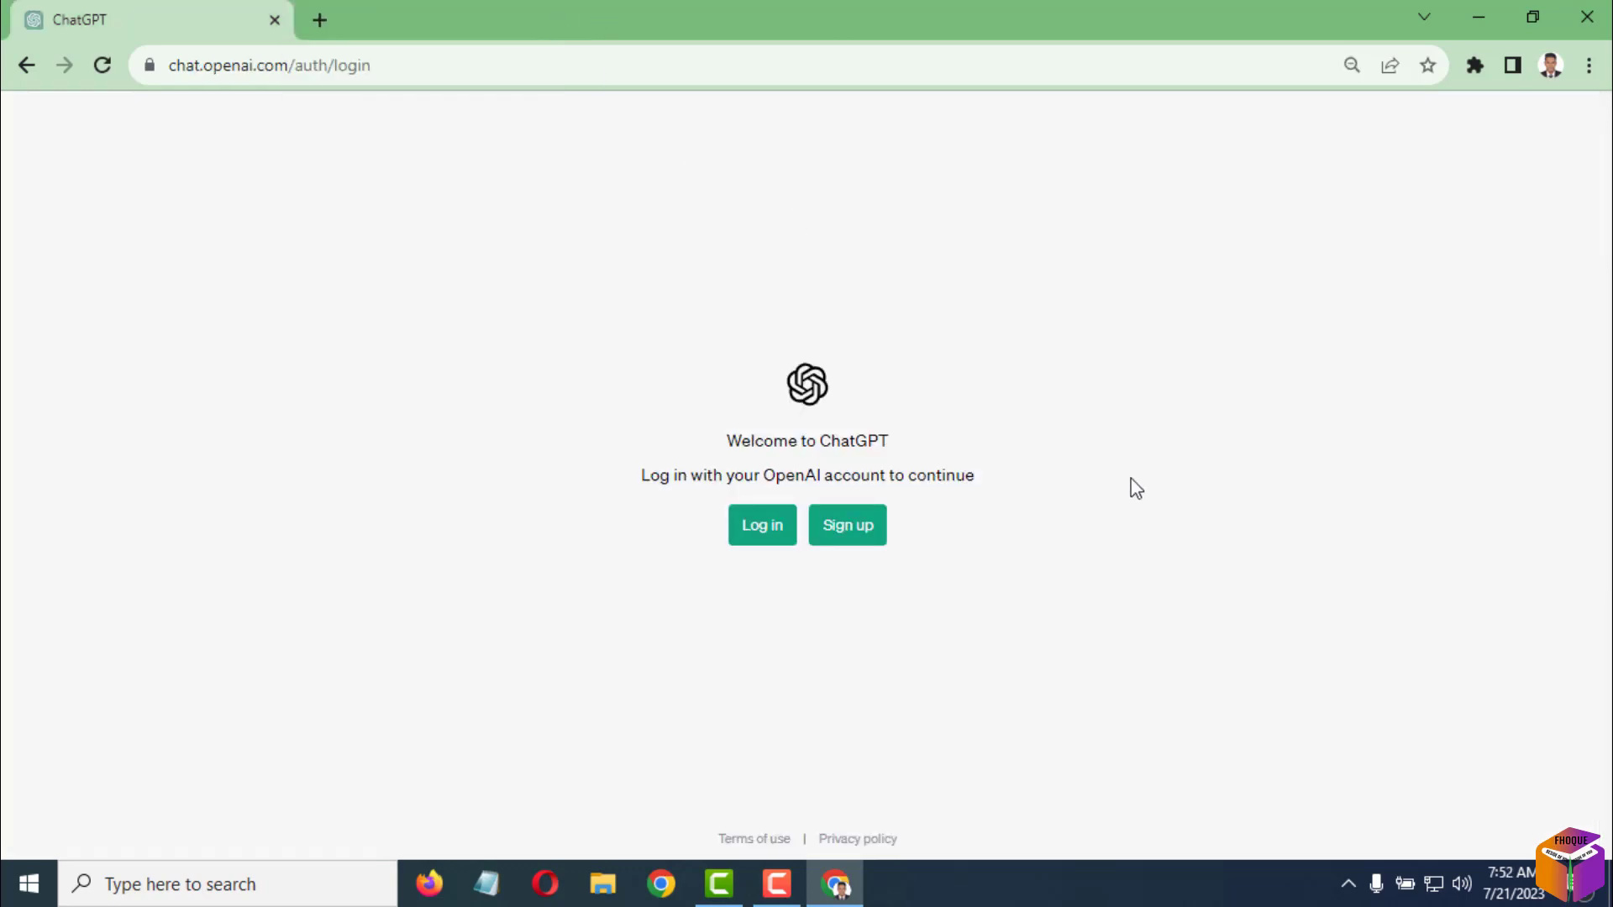